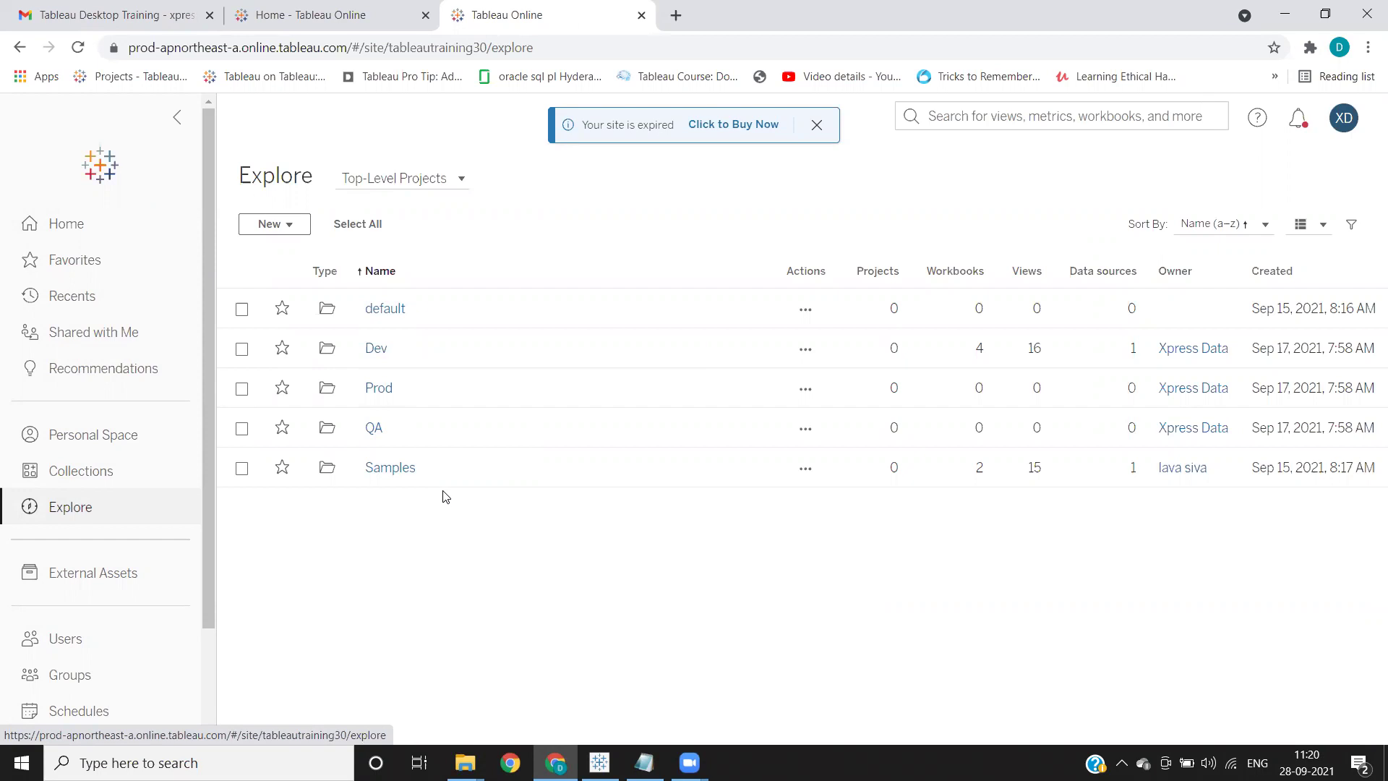
pyautogui.click(561, 41)
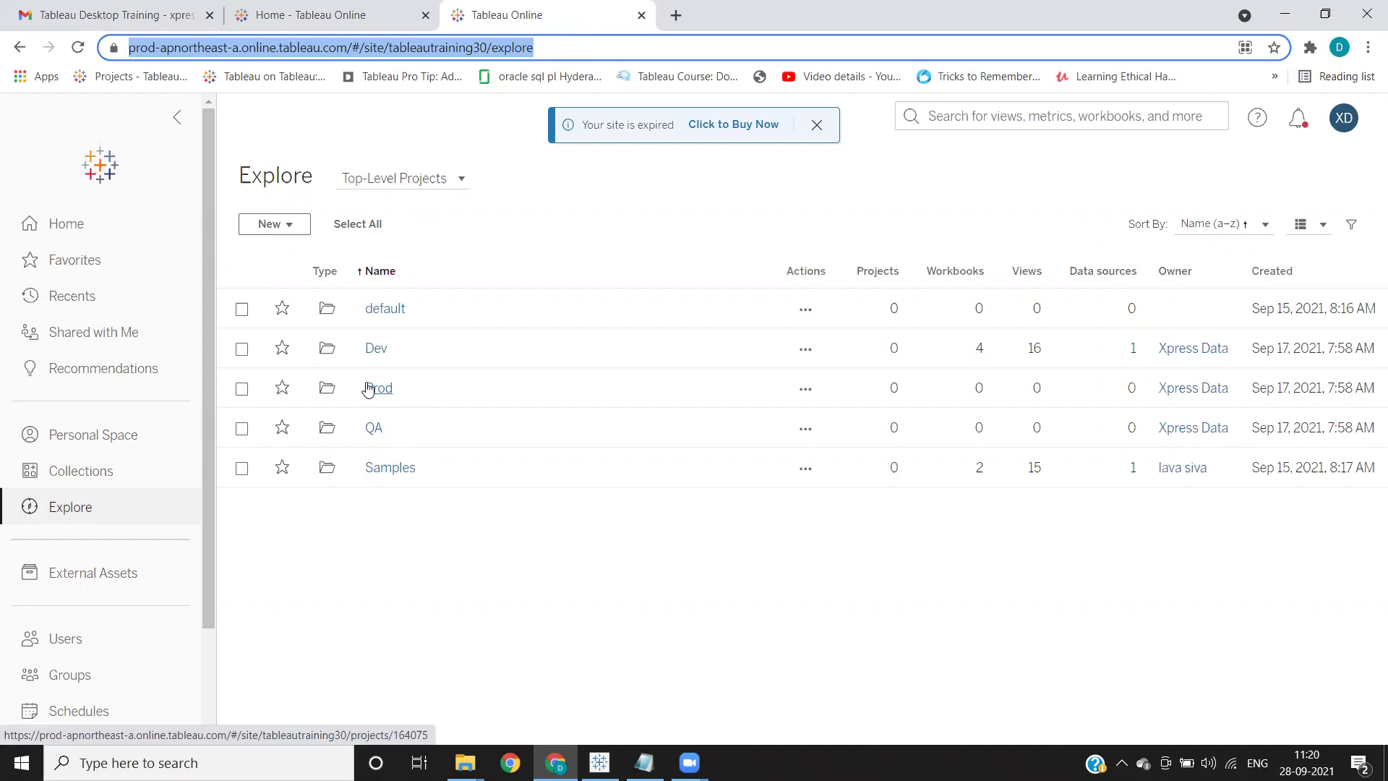
pyautogui.click(553, 45)
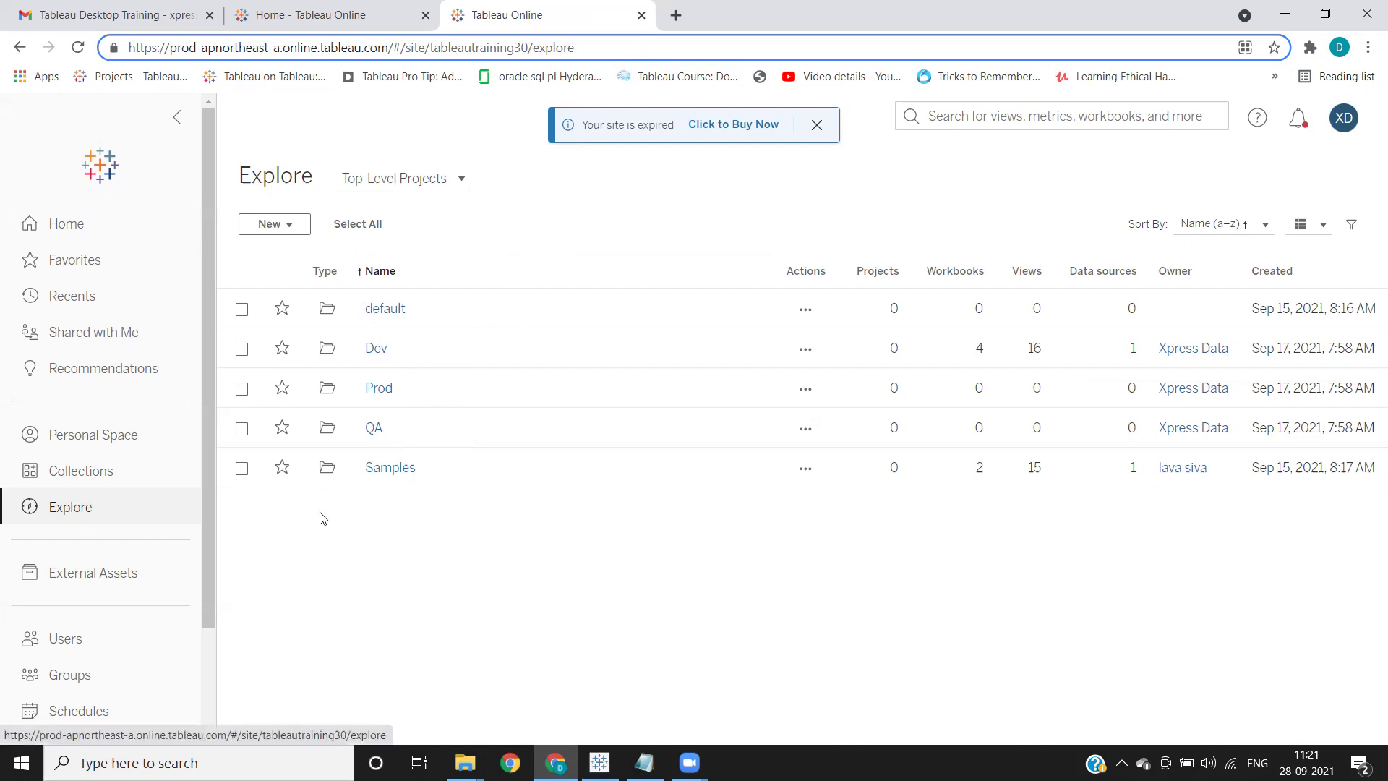
# Start adding a site user by email and paste in the new user's e-mail address kept in Notepad.
pyautogui.click(47, 642)
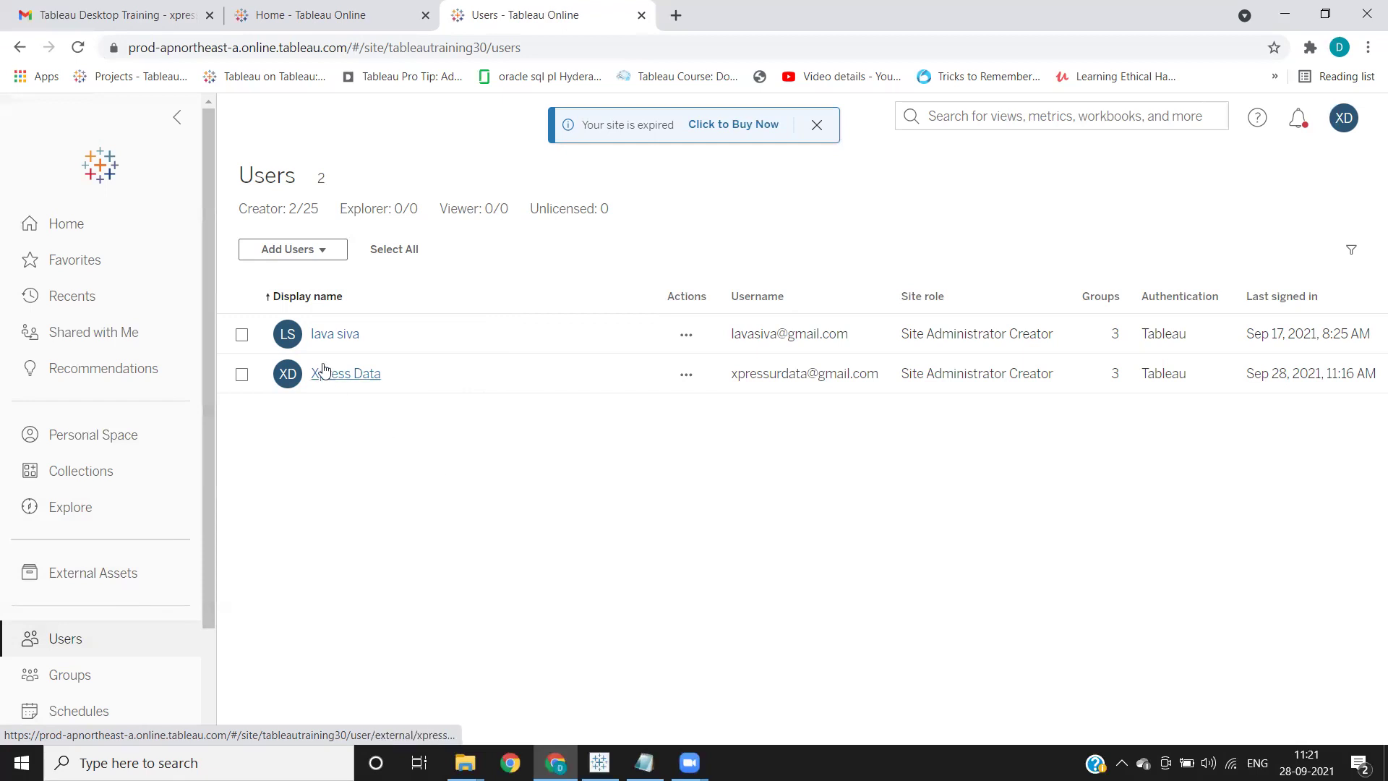
pyautogui.click(283, 250)
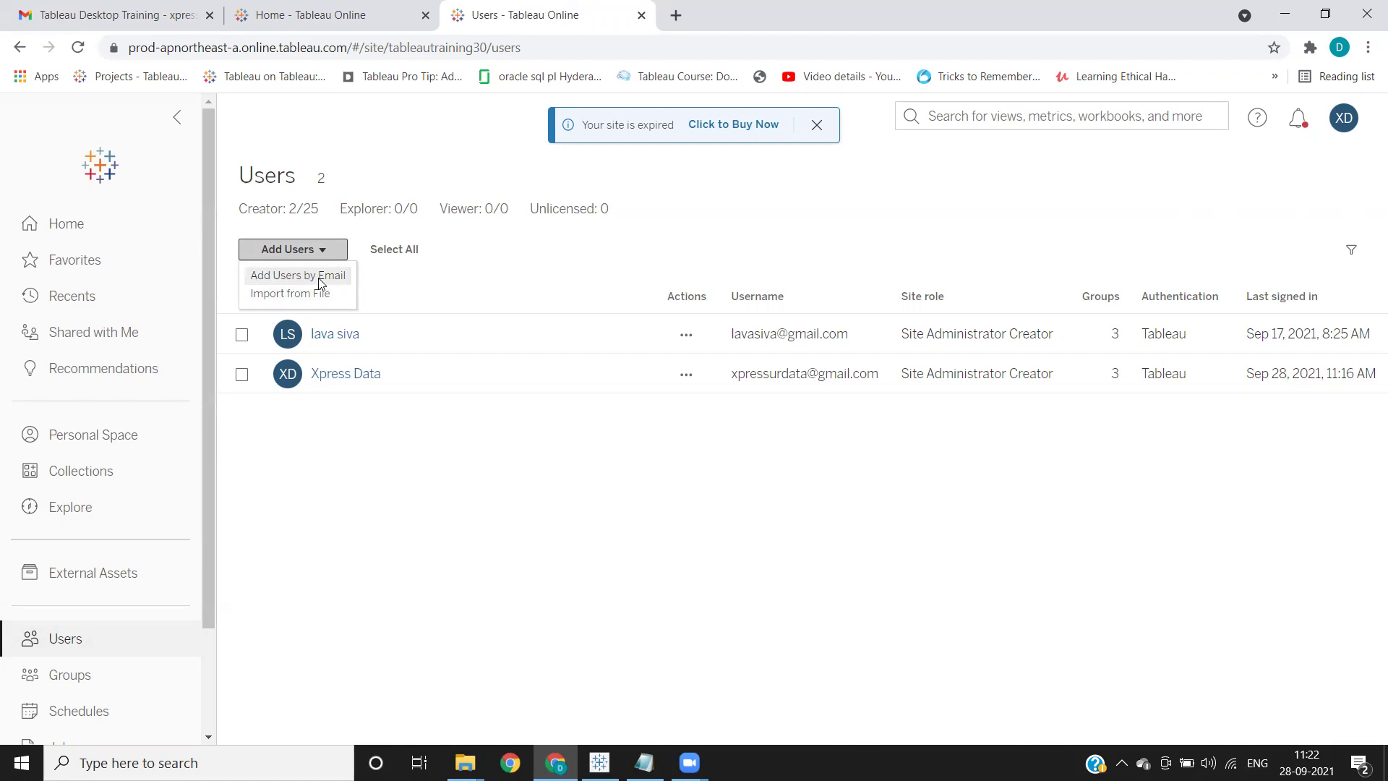
pyautogui.click(281, 279)
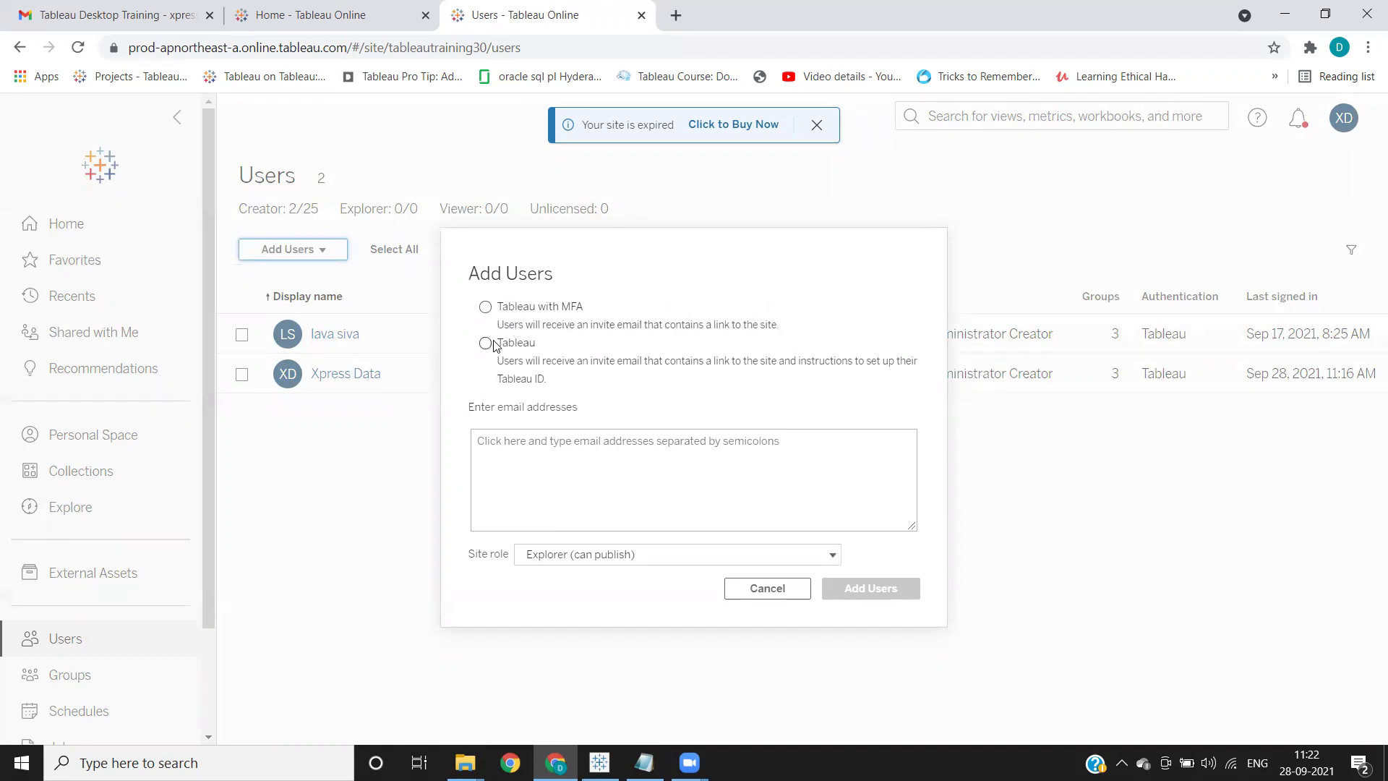
pyautogui.click(491, 448)
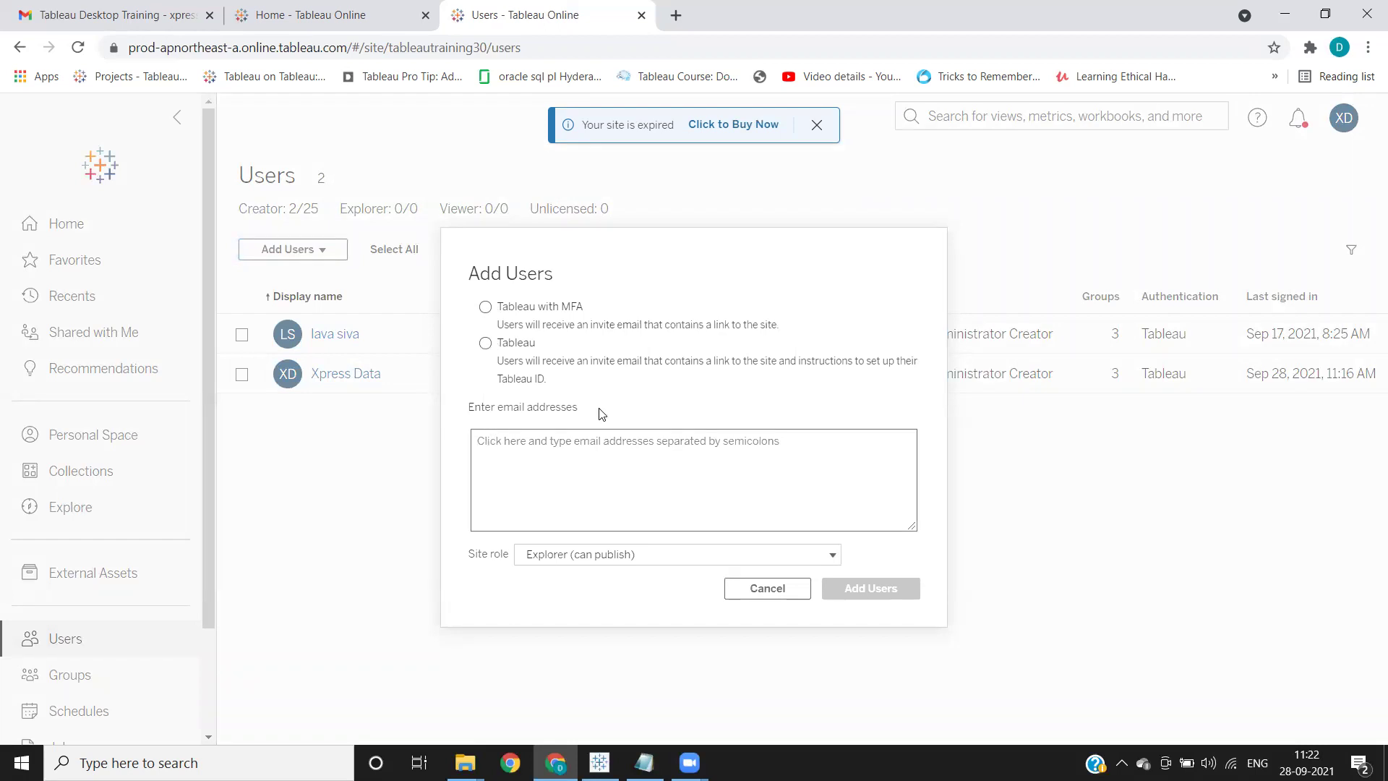
pyautogui.click(644, 762)
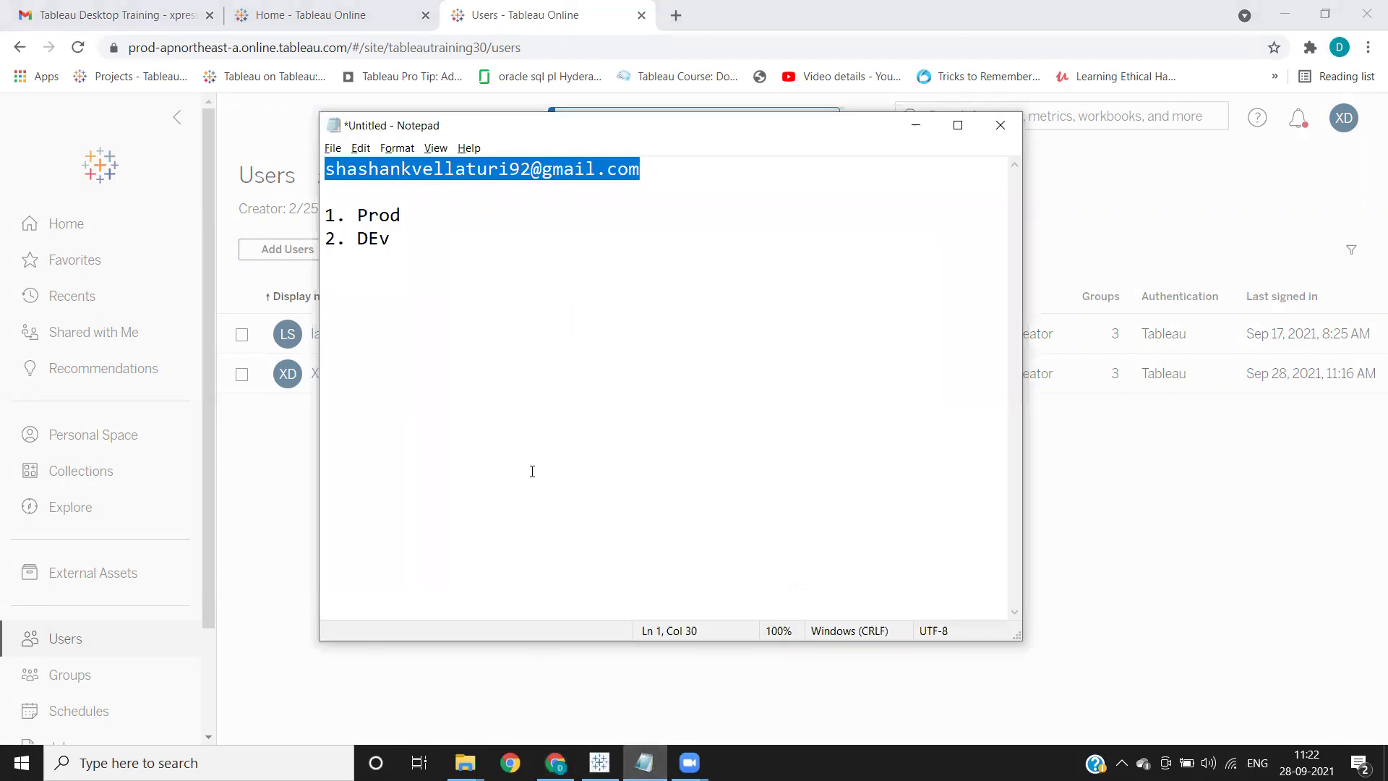
pyautogui.hotkey('alt', 'Tab')
pyautogui.hotkey('ctrl', 'v')
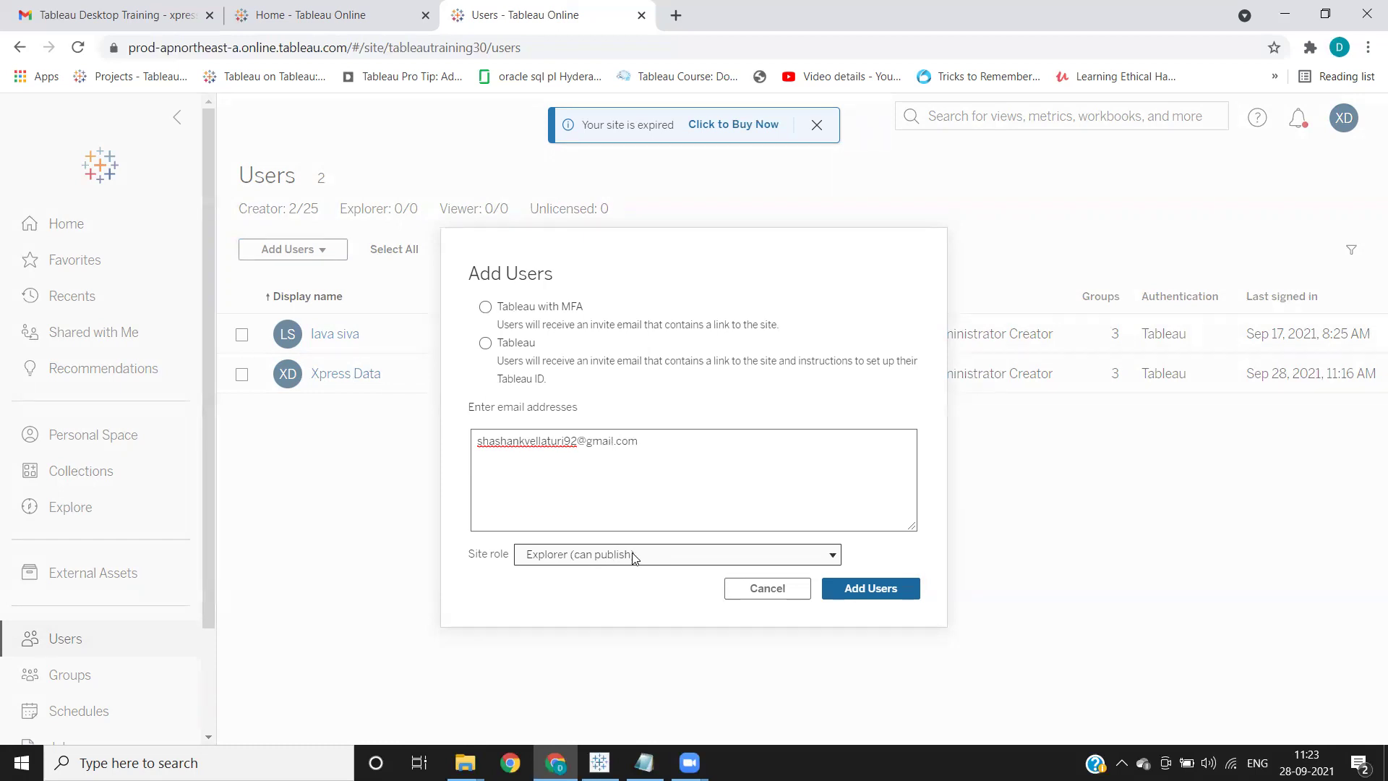
# Give the new user the Explorer (can publish) site role, add them to the site and reload the users list.
pyautogui.click(577, 563)
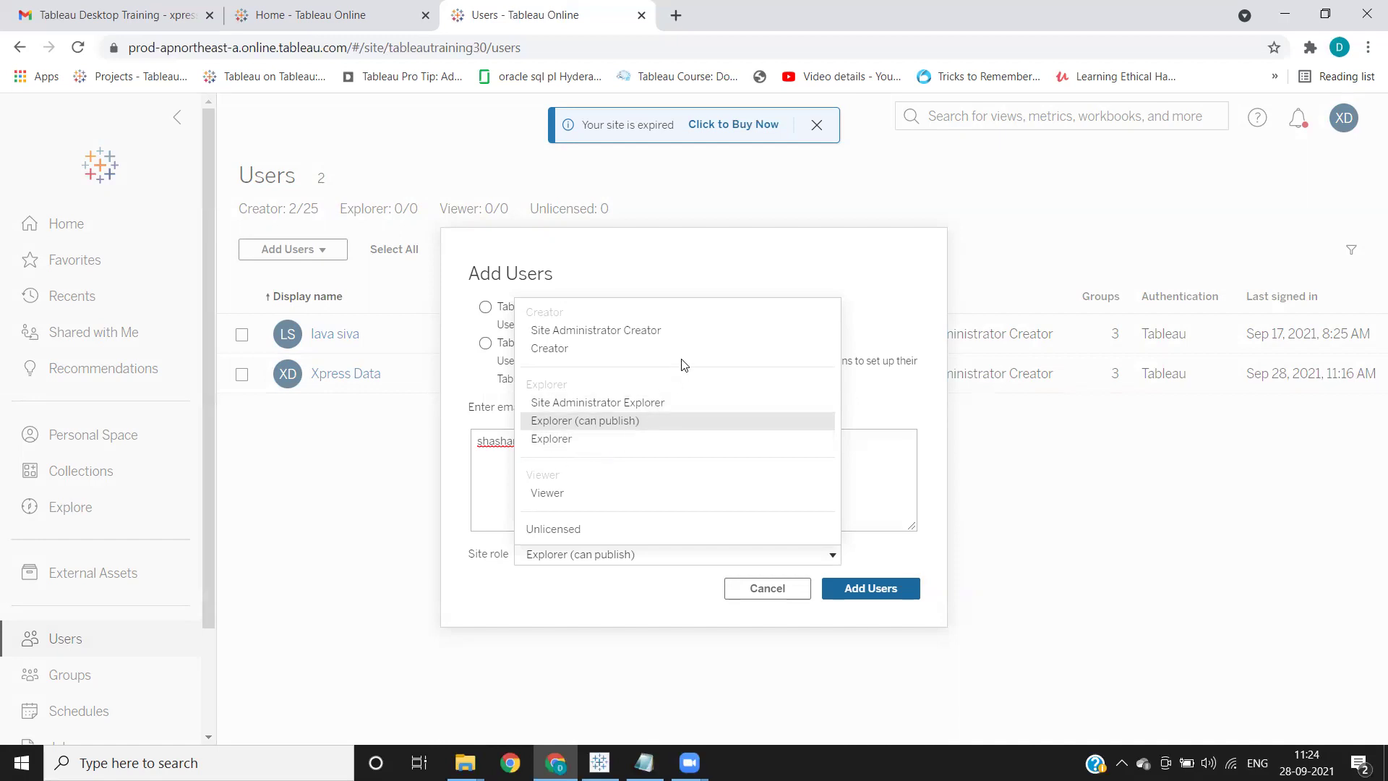
pyautogui.click(601, 423)
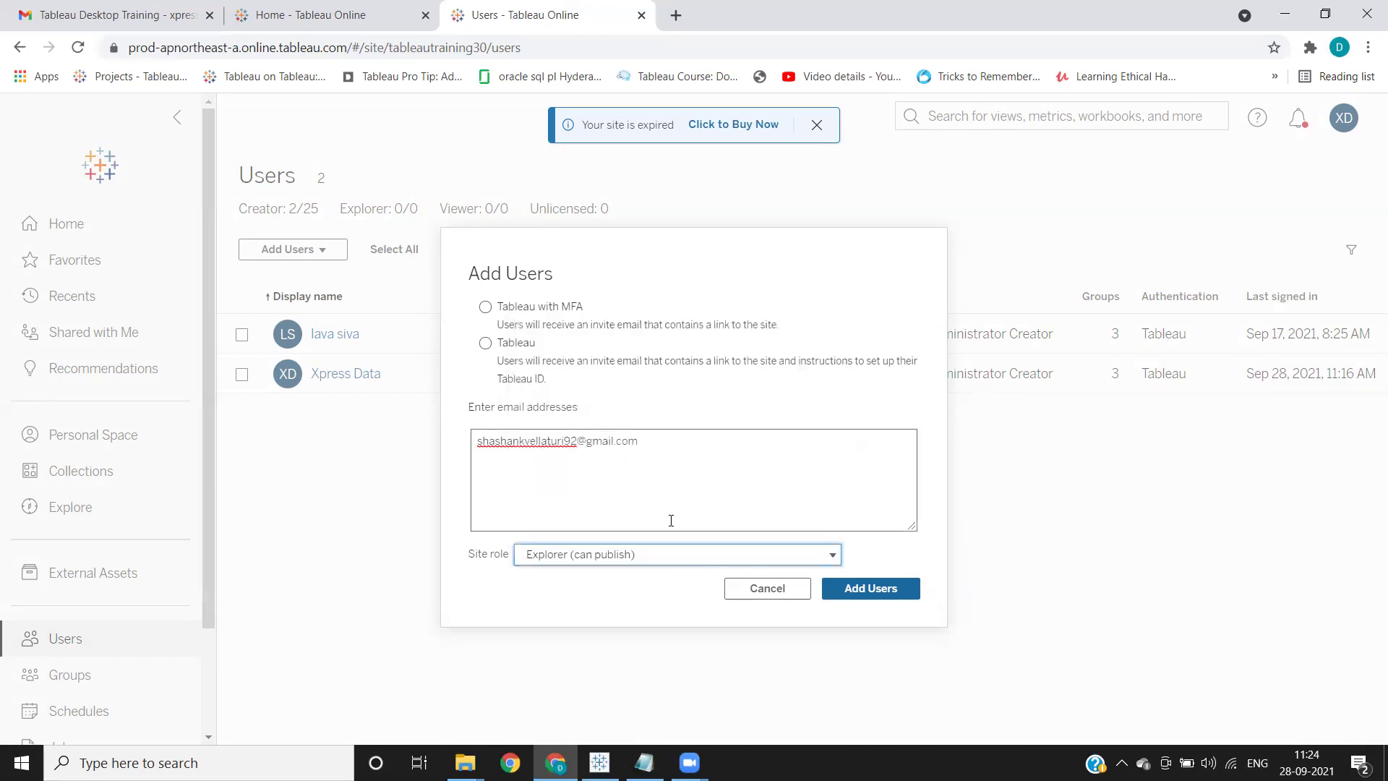
pyautogui.click(857, 593)
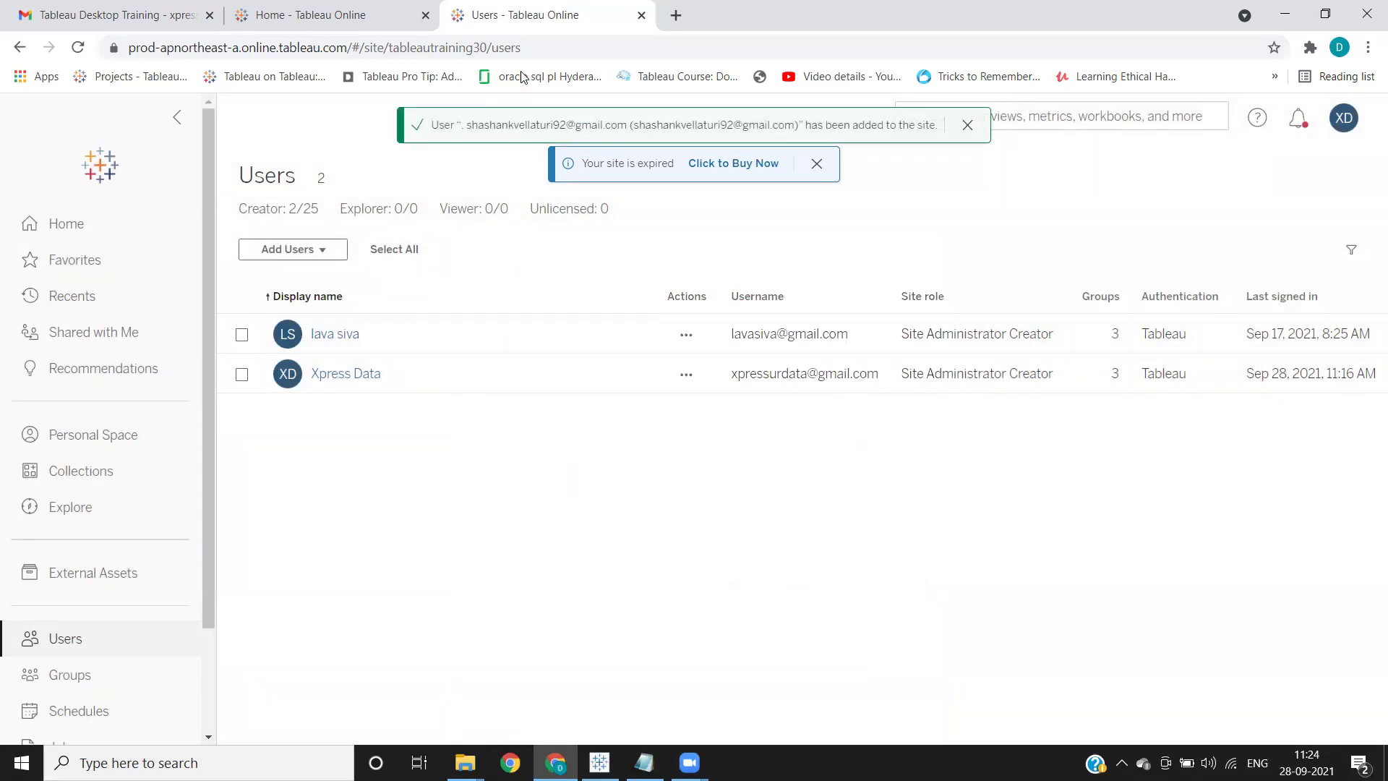
pyautogui.click(564, 45)
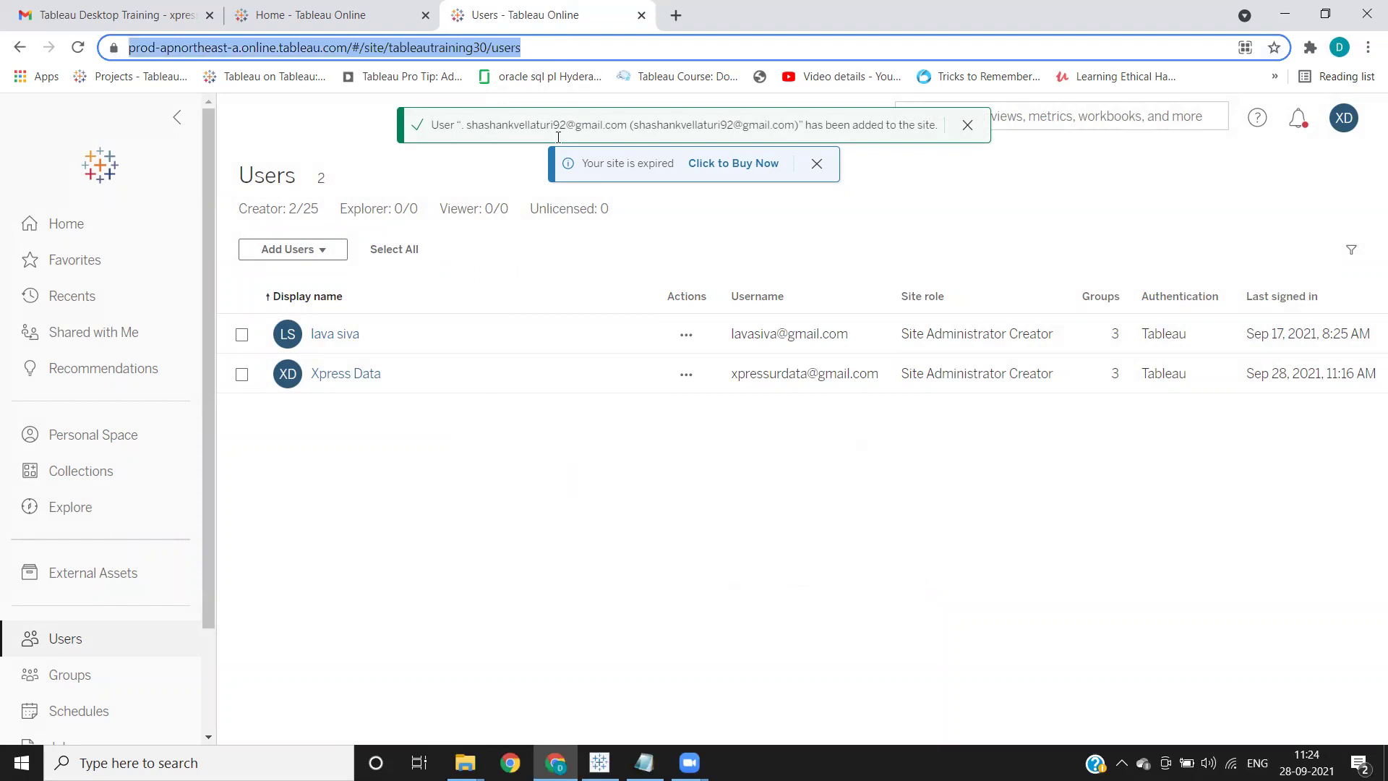
pyautogui.click(78, 48)
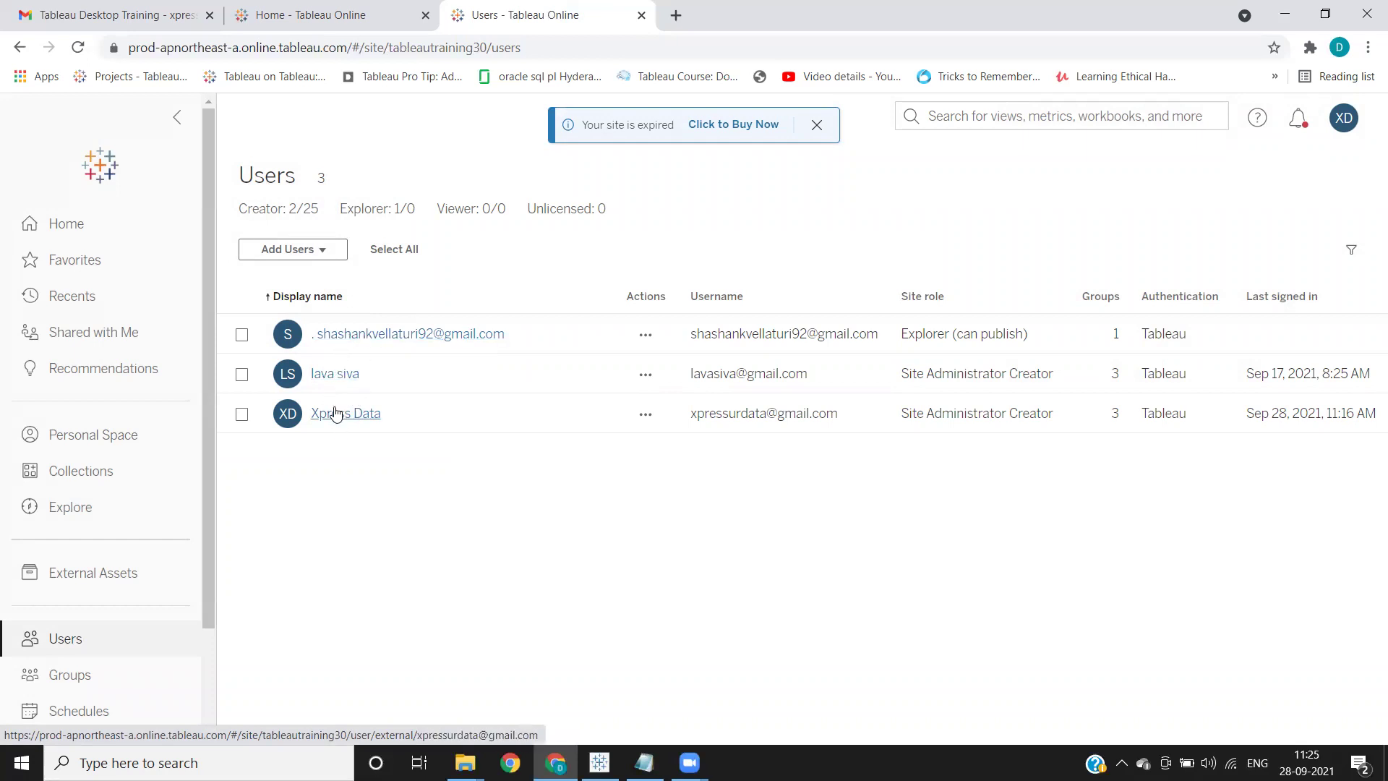
# Change the newly added user's site role to Site Administrator Explorer.
pyautogui.click(647, 340)
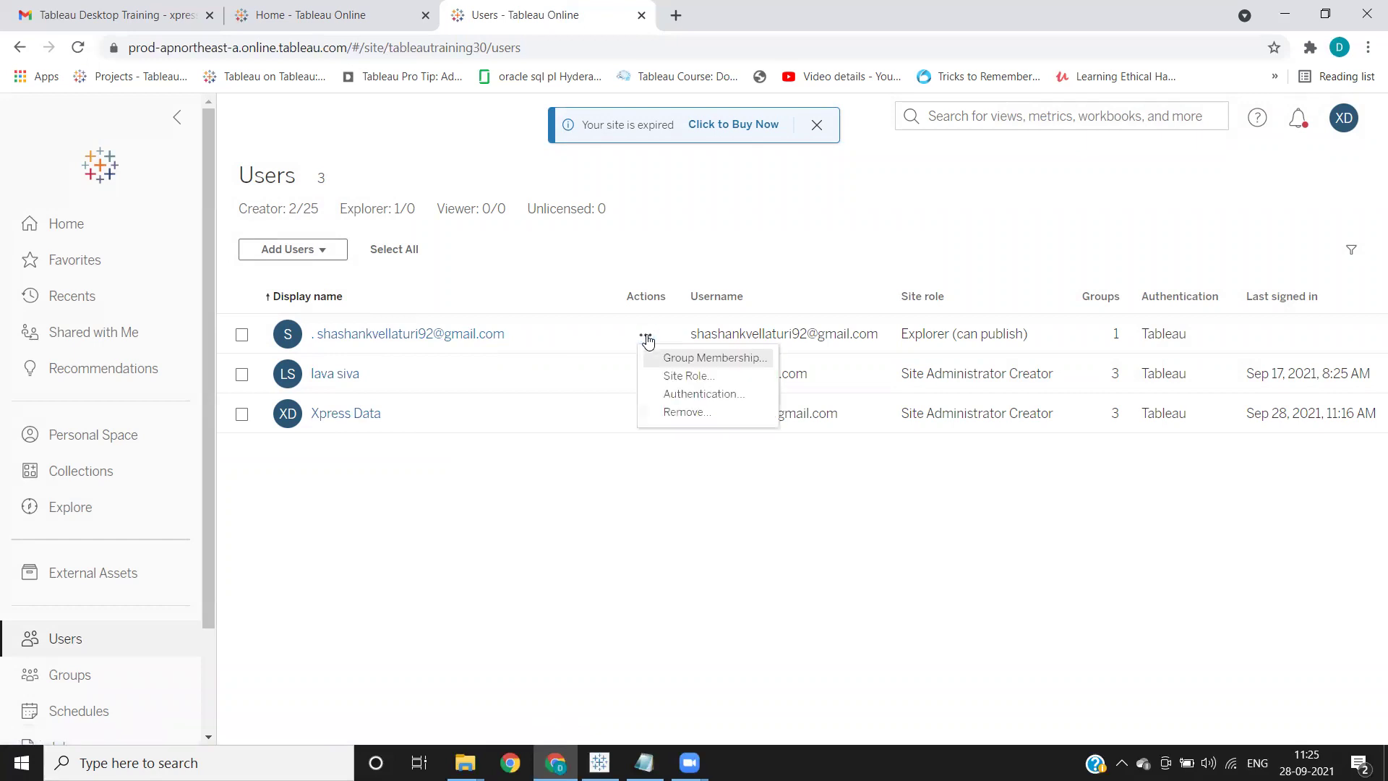
pyautogui.click(666, 377)
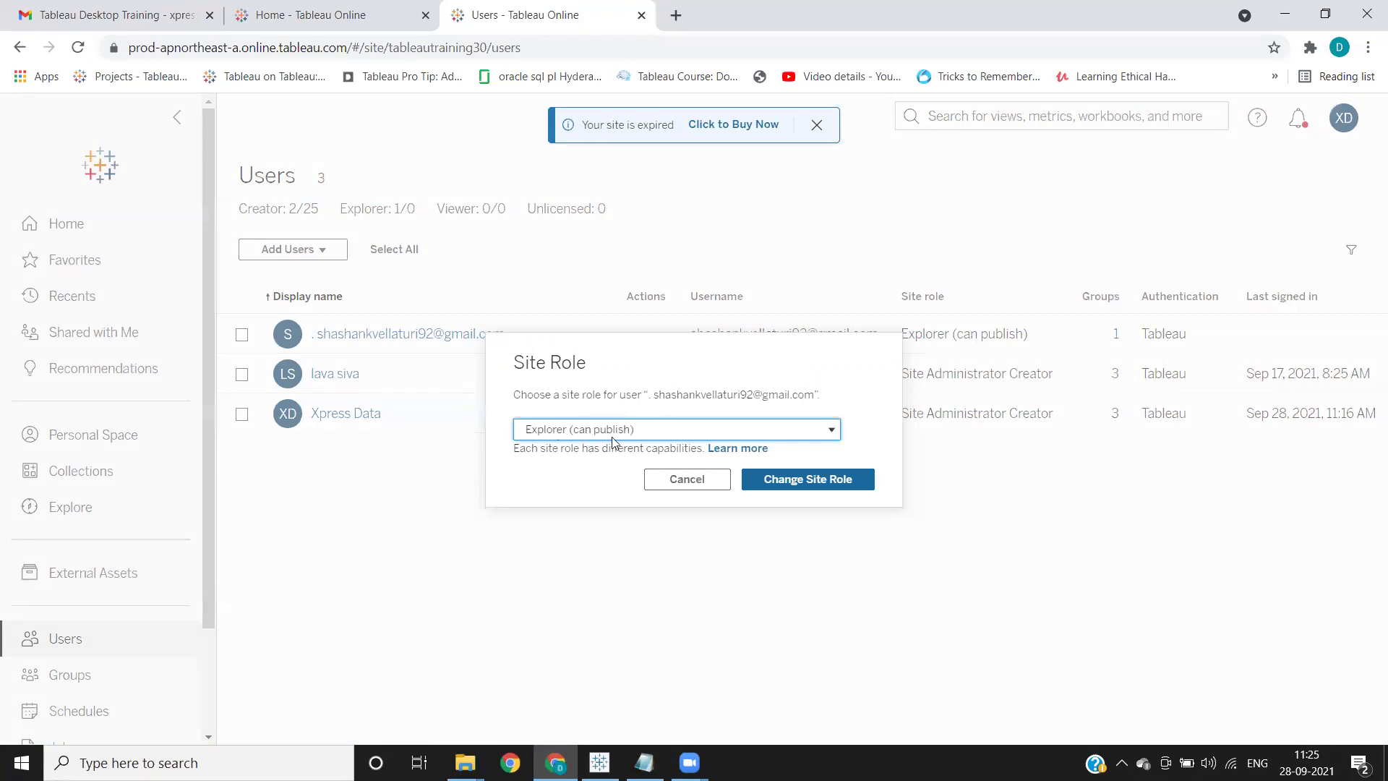
pyautogui.click(568, 428)
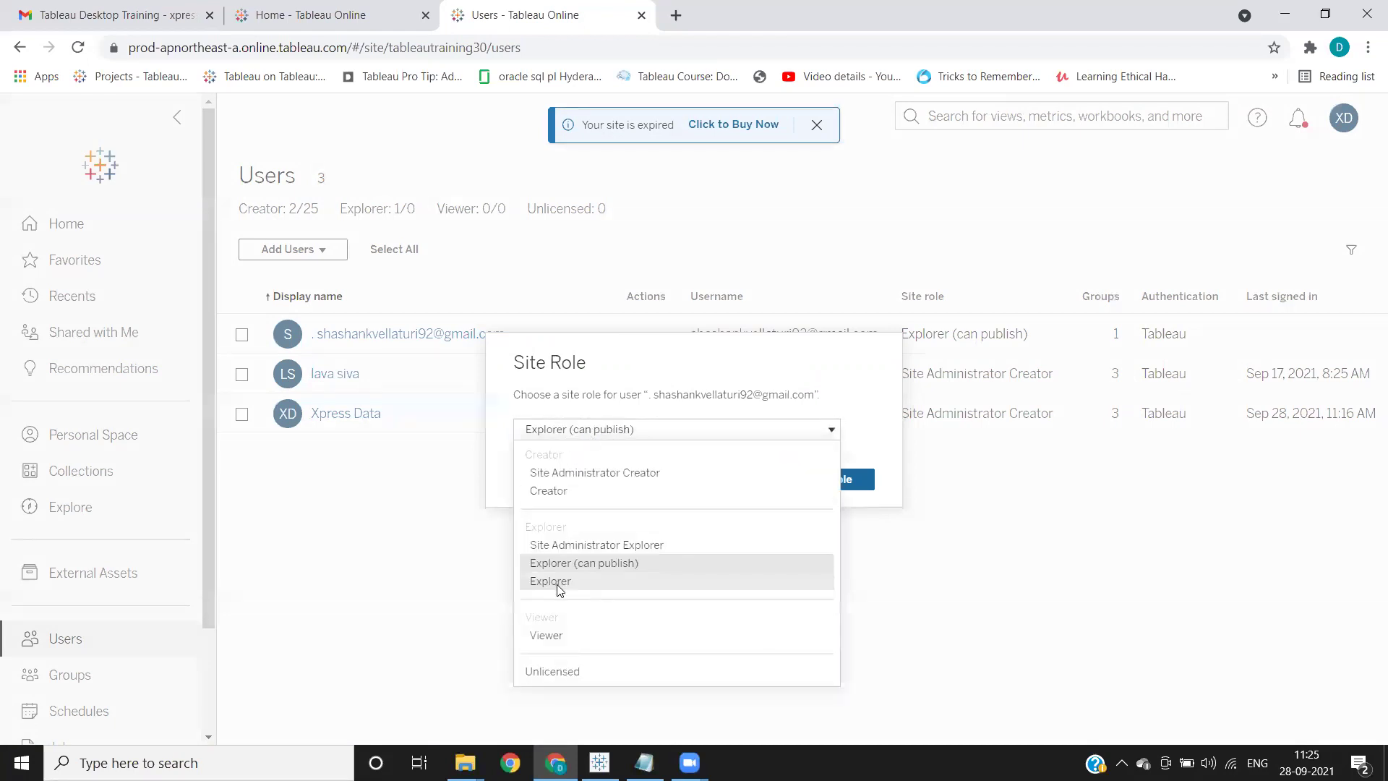
pyautogui.click(571, 551)
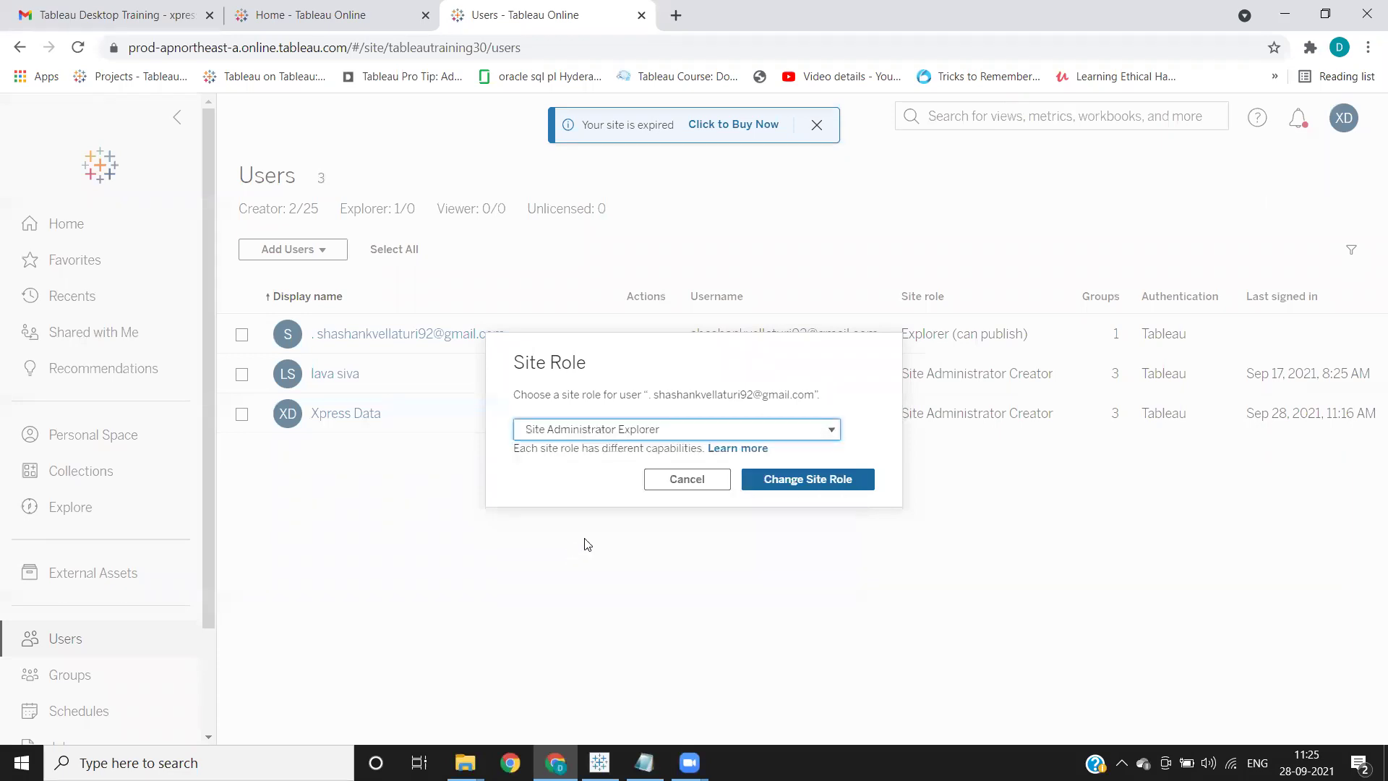
pyautogui.click(799, 481)
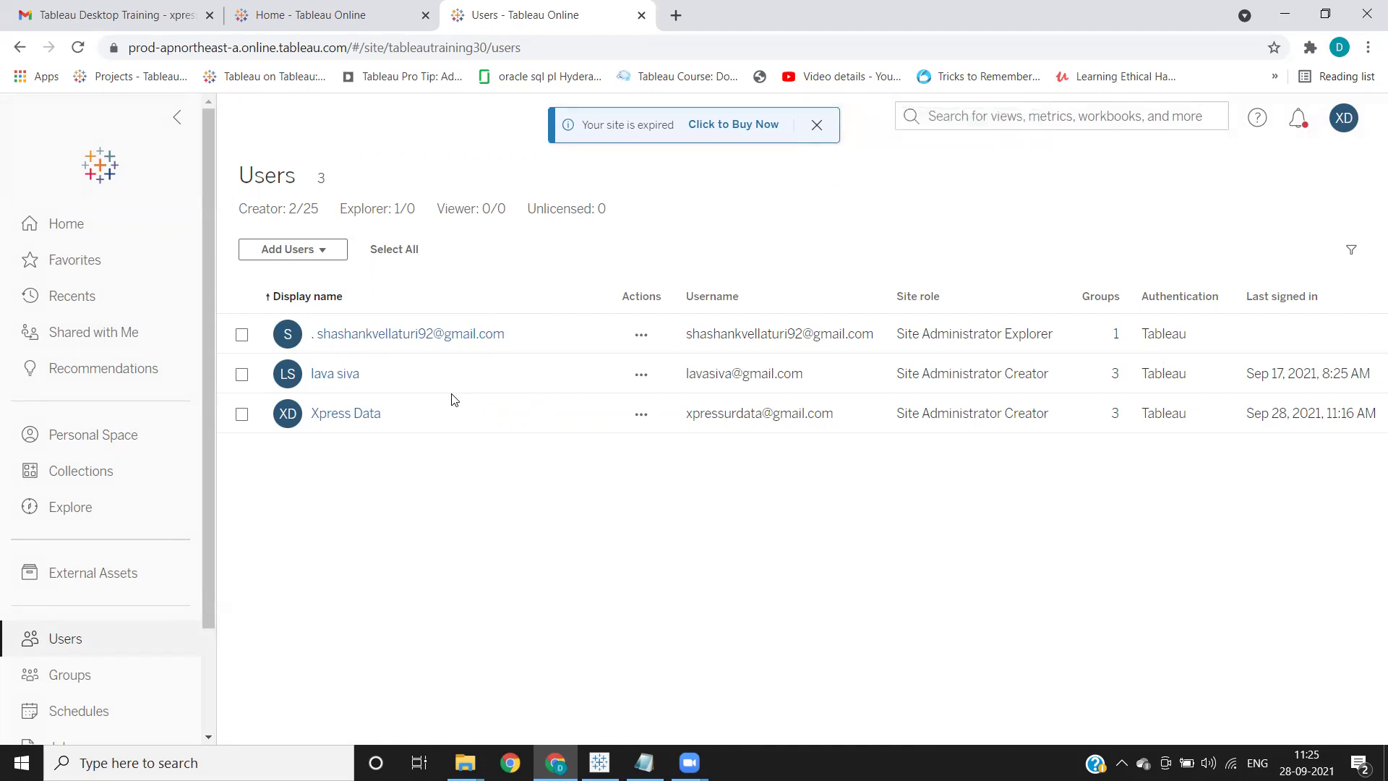
# Remove the newly added user from the site.
pyautogui.click(642, 337)
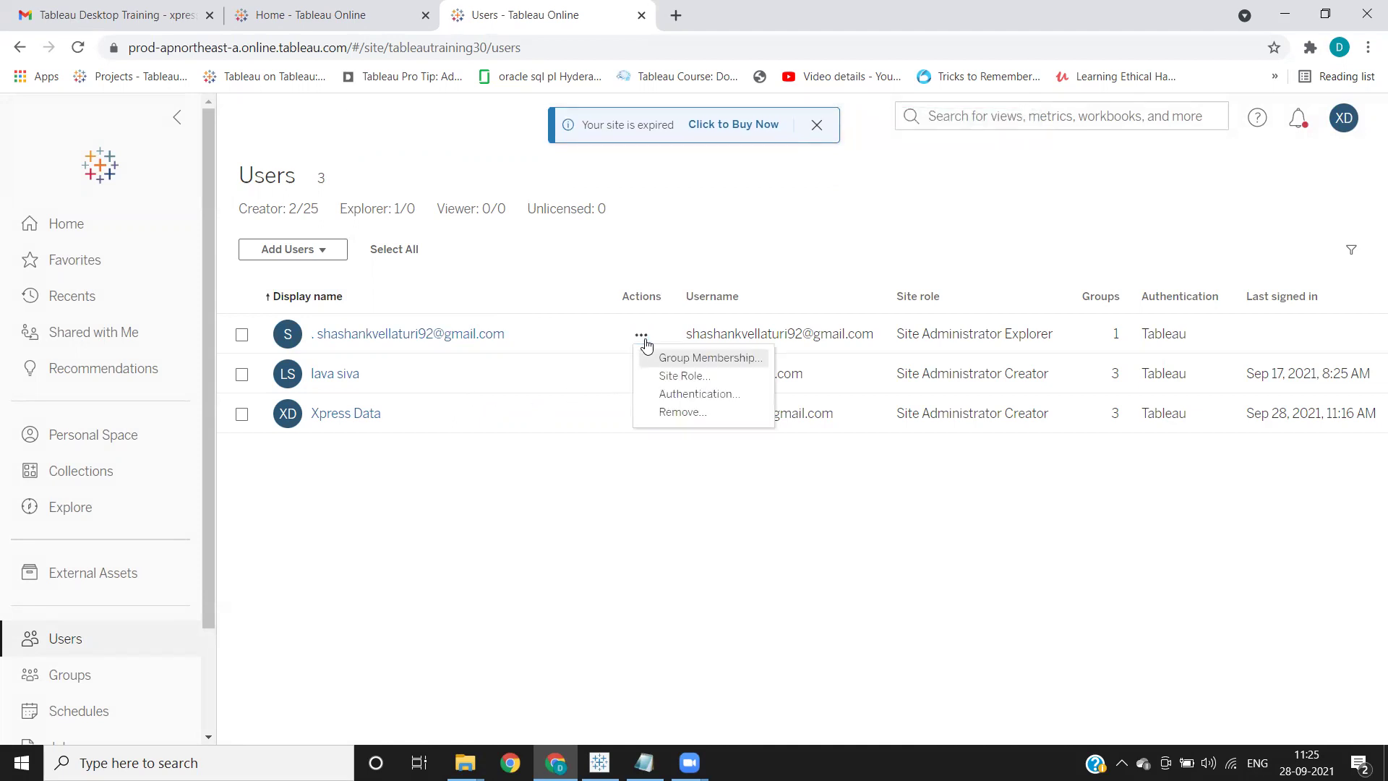
pyautogui.click(673, 412)
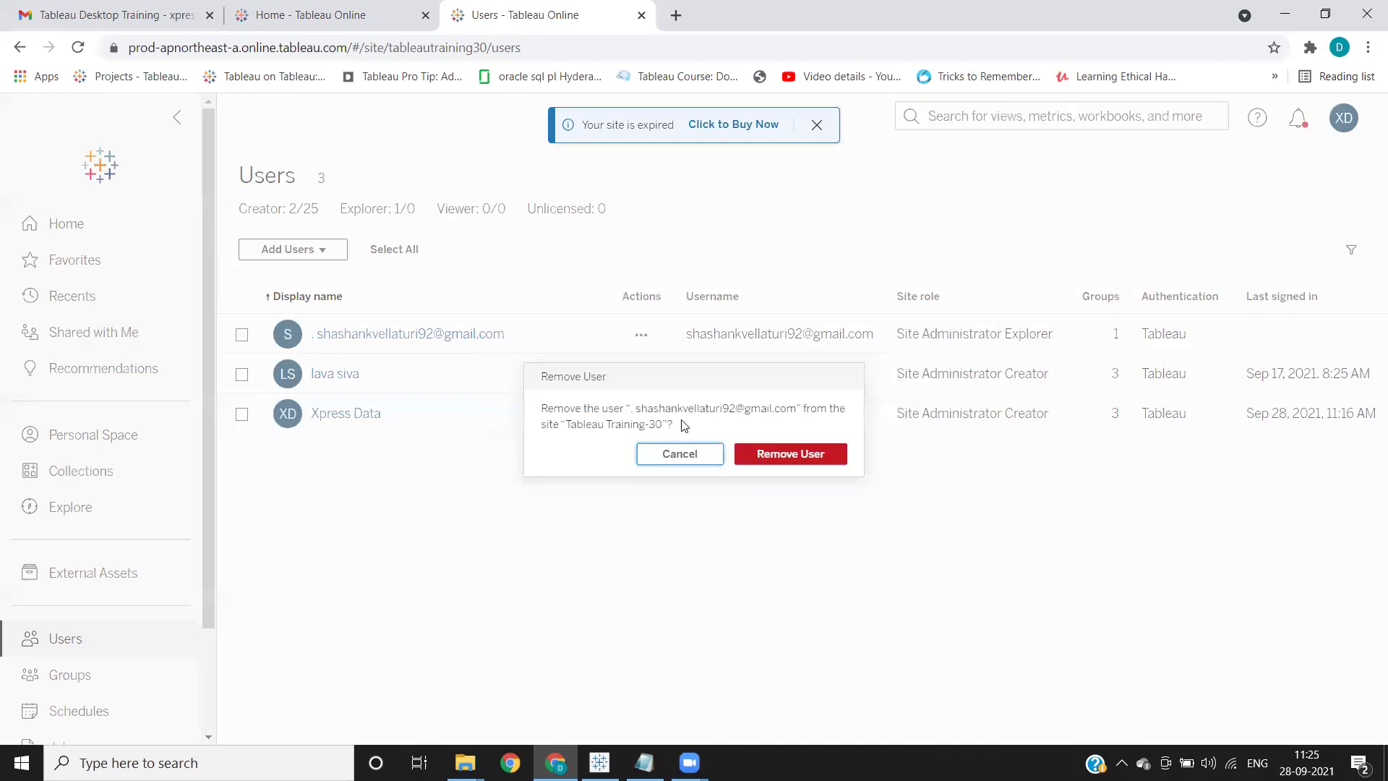
pyautogui.click(766, 454)
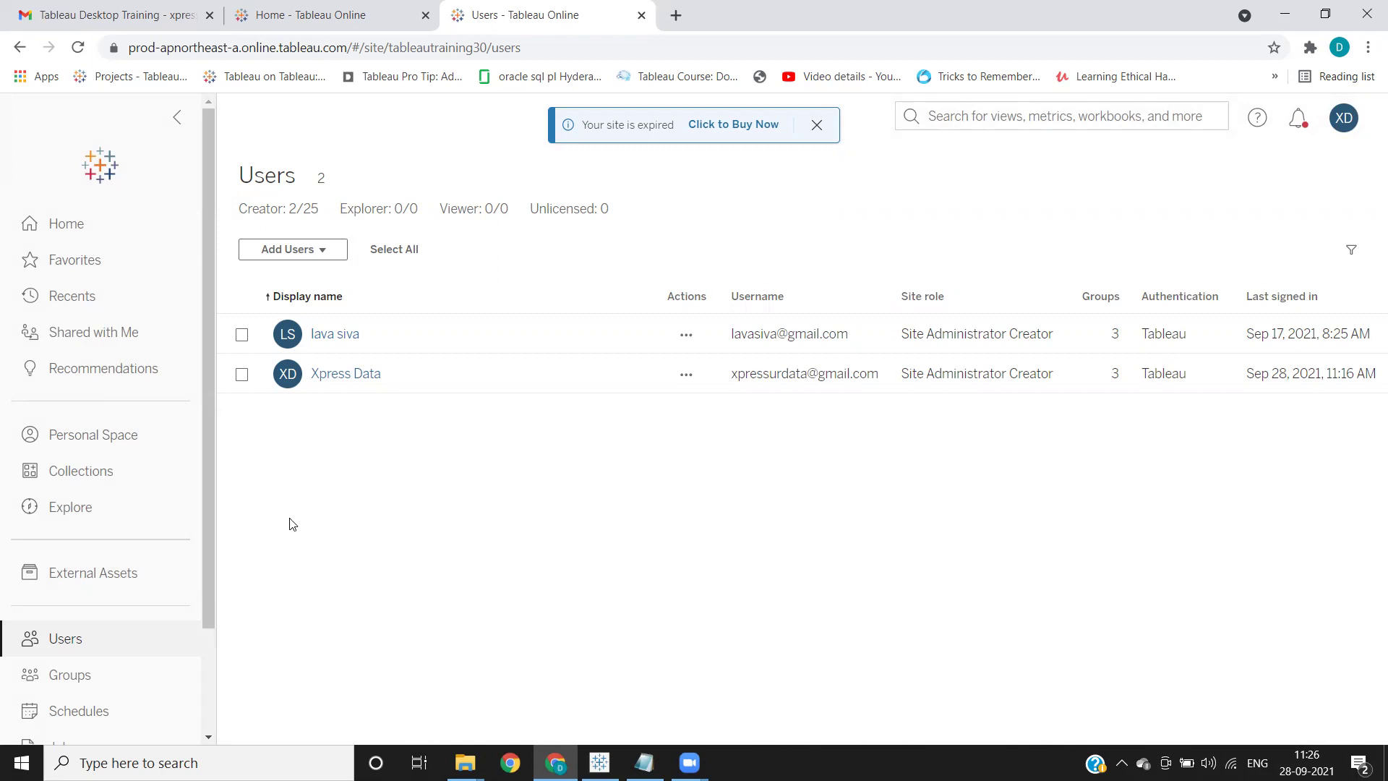
# Start a new local group for the site and name it "SIT Testing Group".
pyautogui.click(62, 680)
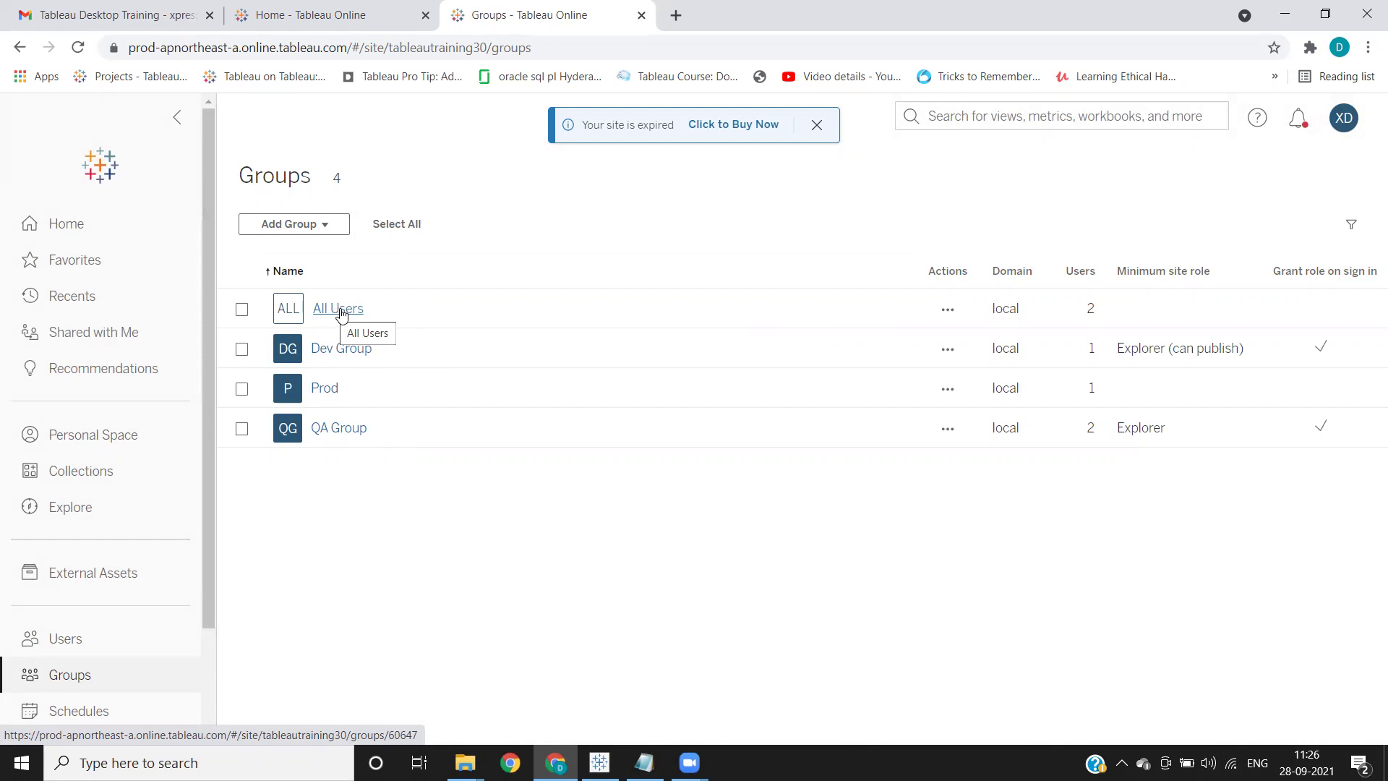
pyautogui.click(308, 230)
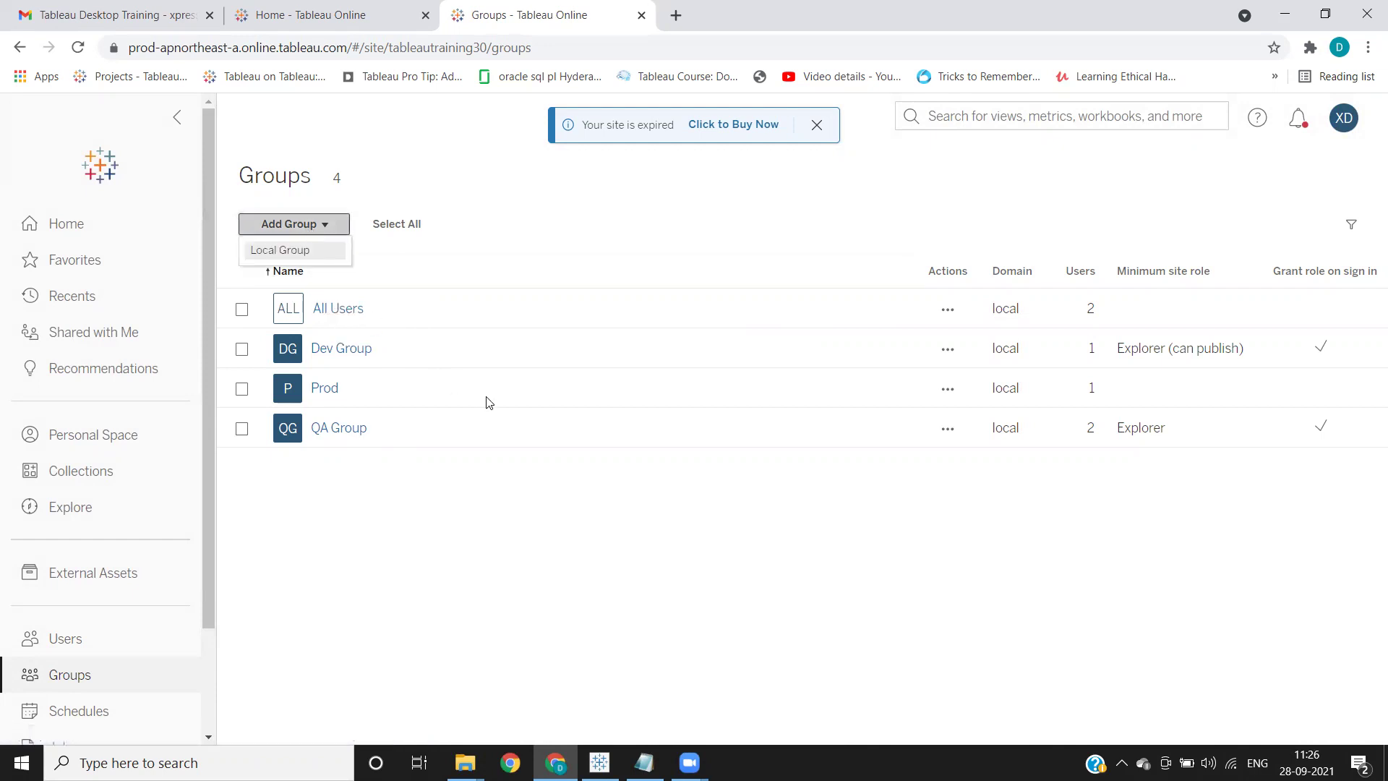
pyautogui.click(306, 251)
pyautogui.click(608, 341)
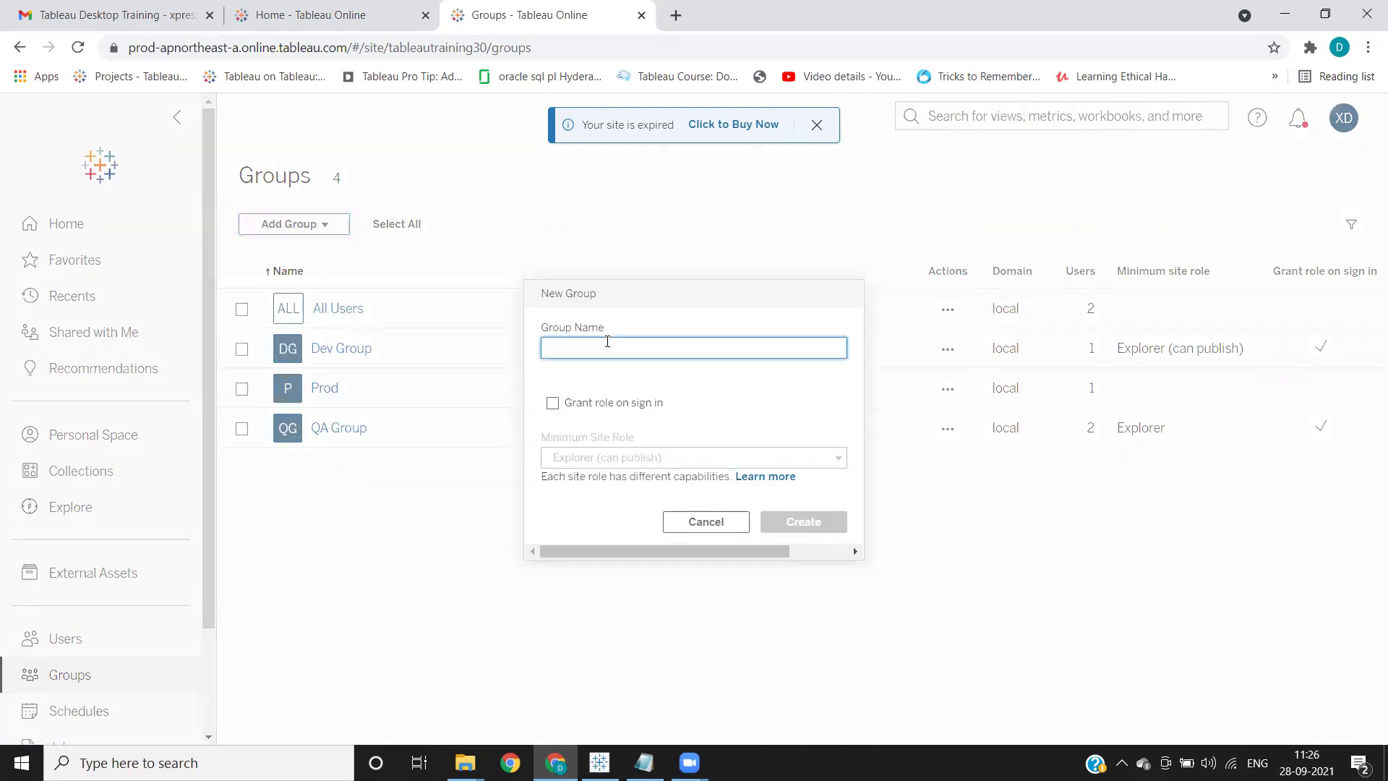
pyautogui.write('Tes')
pyautogui.press('BackSpace')
pyautogui.press('BackSpace')
pyautogui.press('BackSpace')
pyautogui.write('SIT')
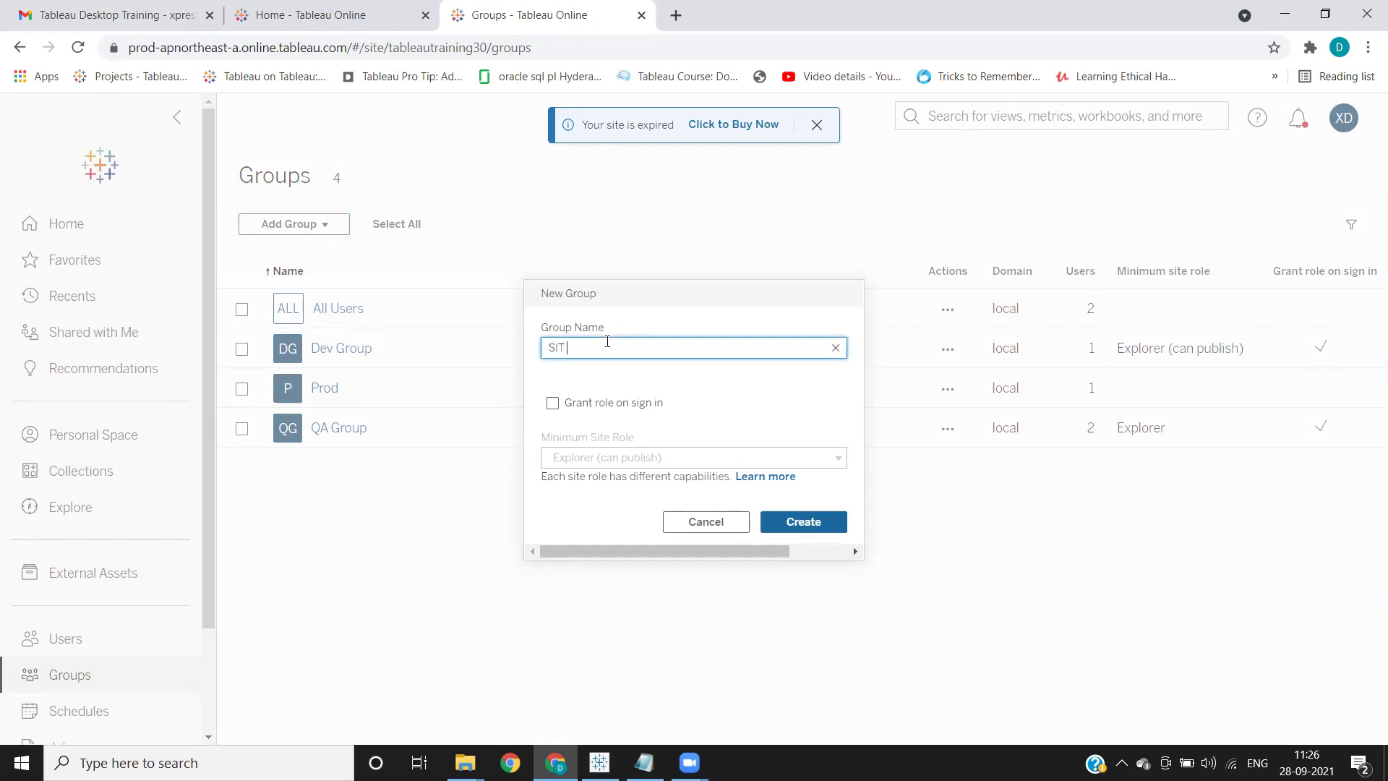
pyautogui.write(' Testing Group')
# Enable granting a role on sign in with Explorer as the minimum site role, and create the group.
pyautogui.click(553, 403)
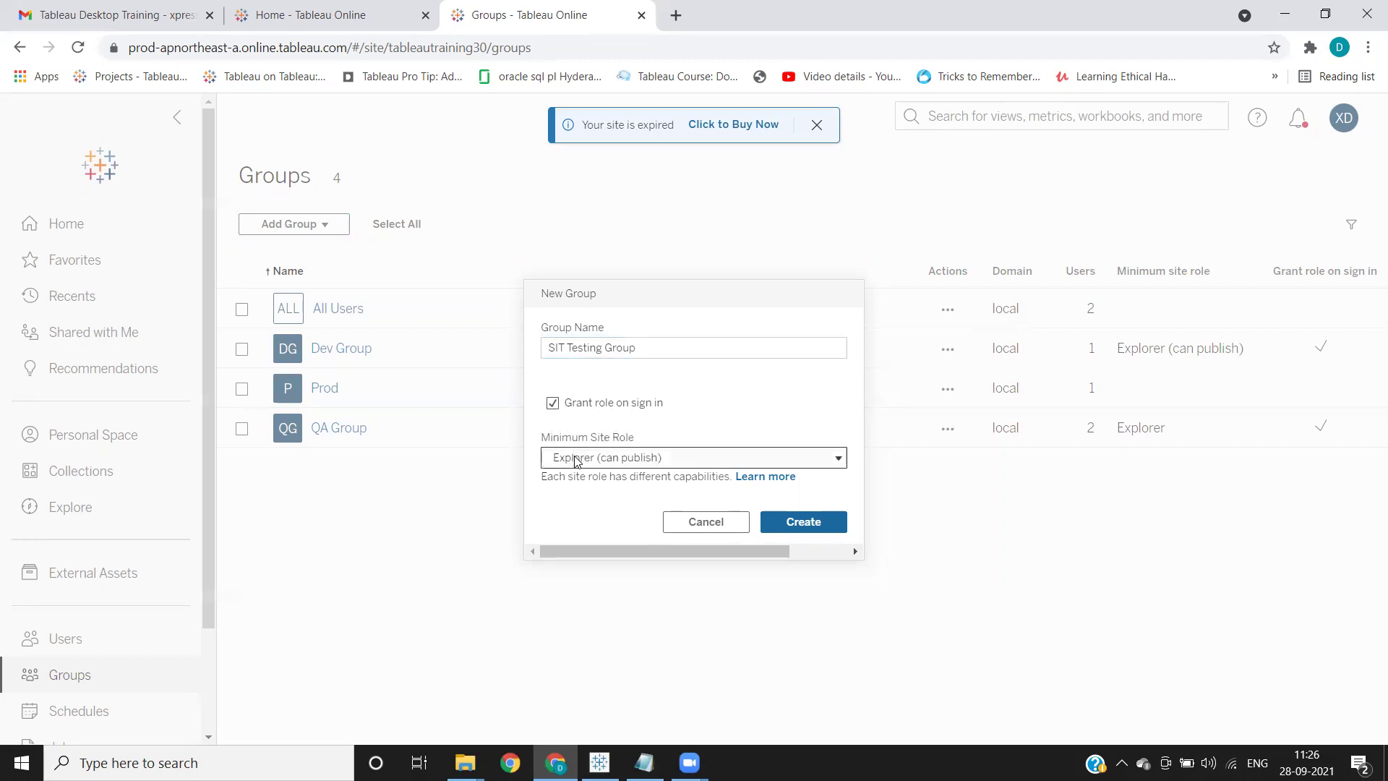
pyautogui.click(576, 459)
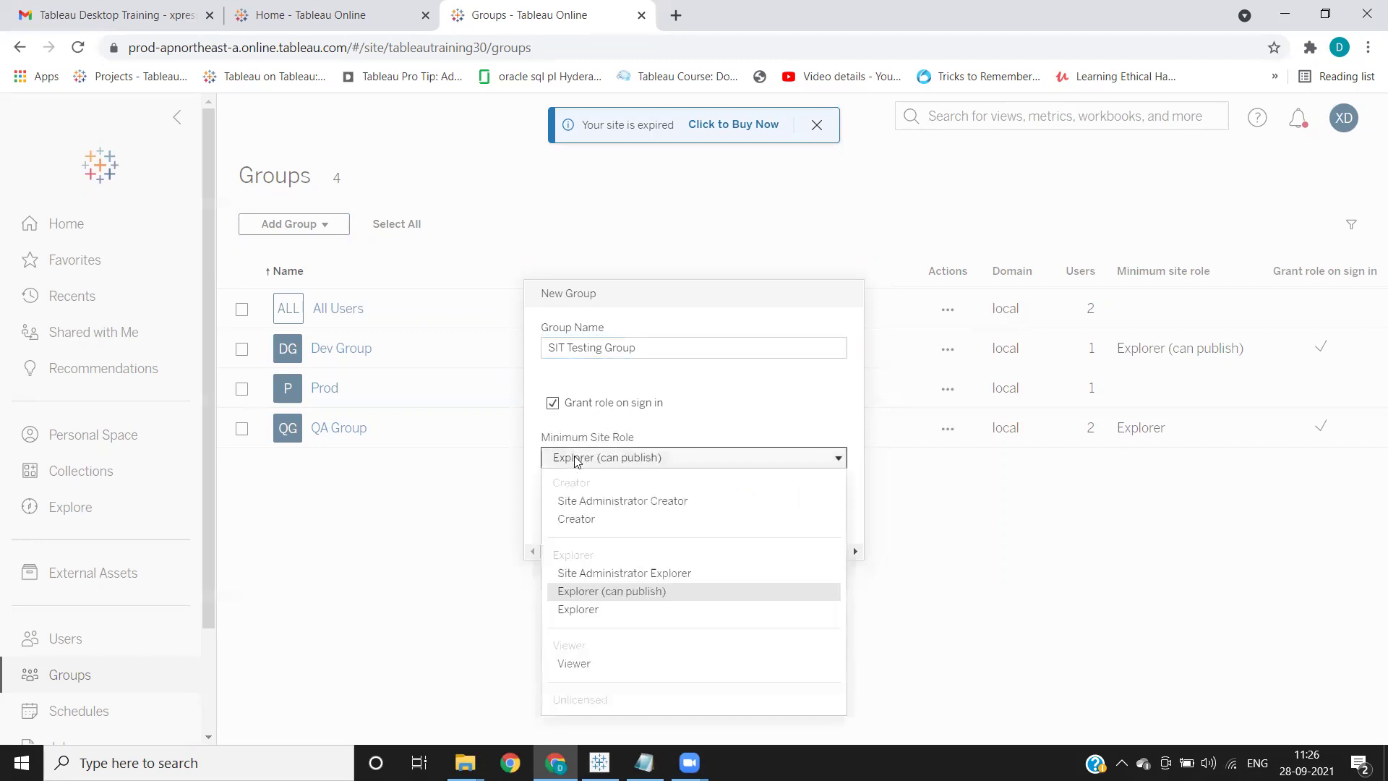
pyautogui.click(579, 610)
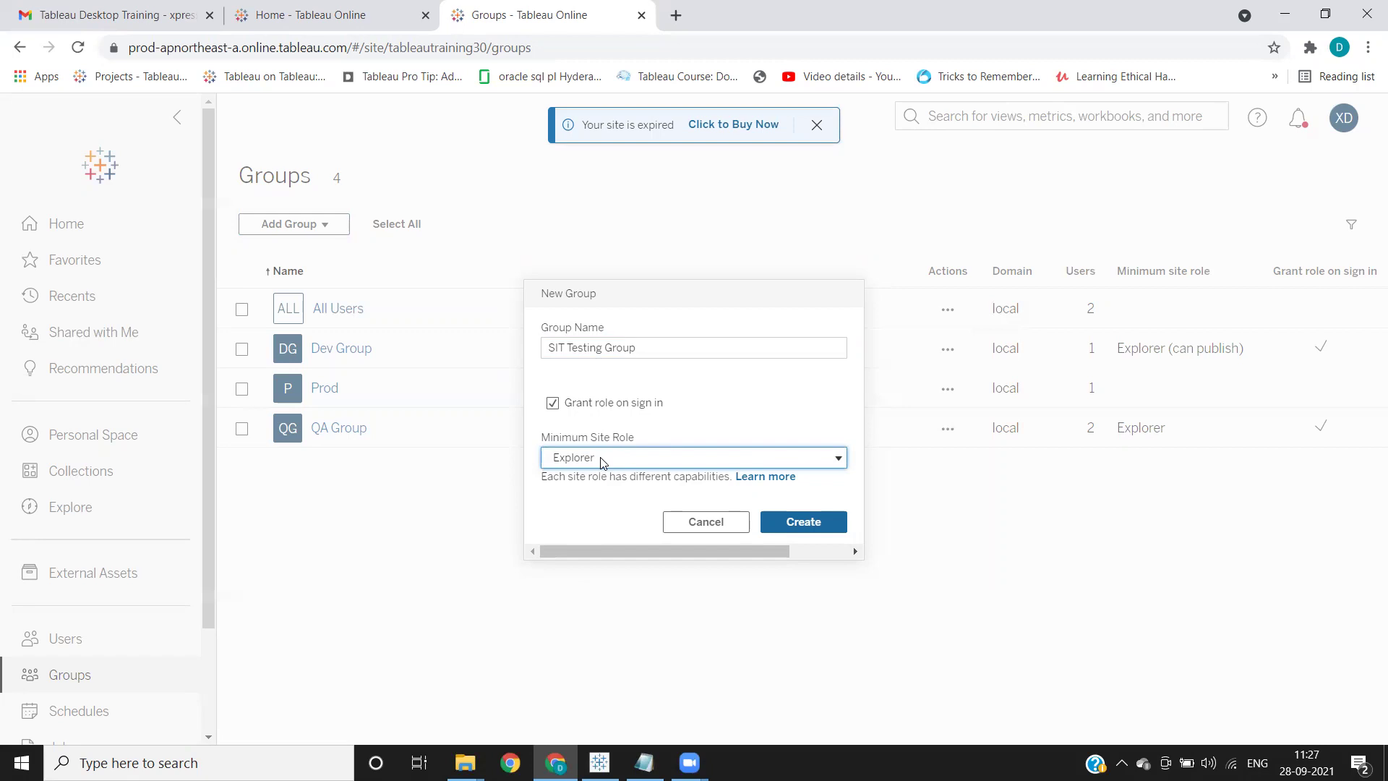
pyautogui.click(822, 531)
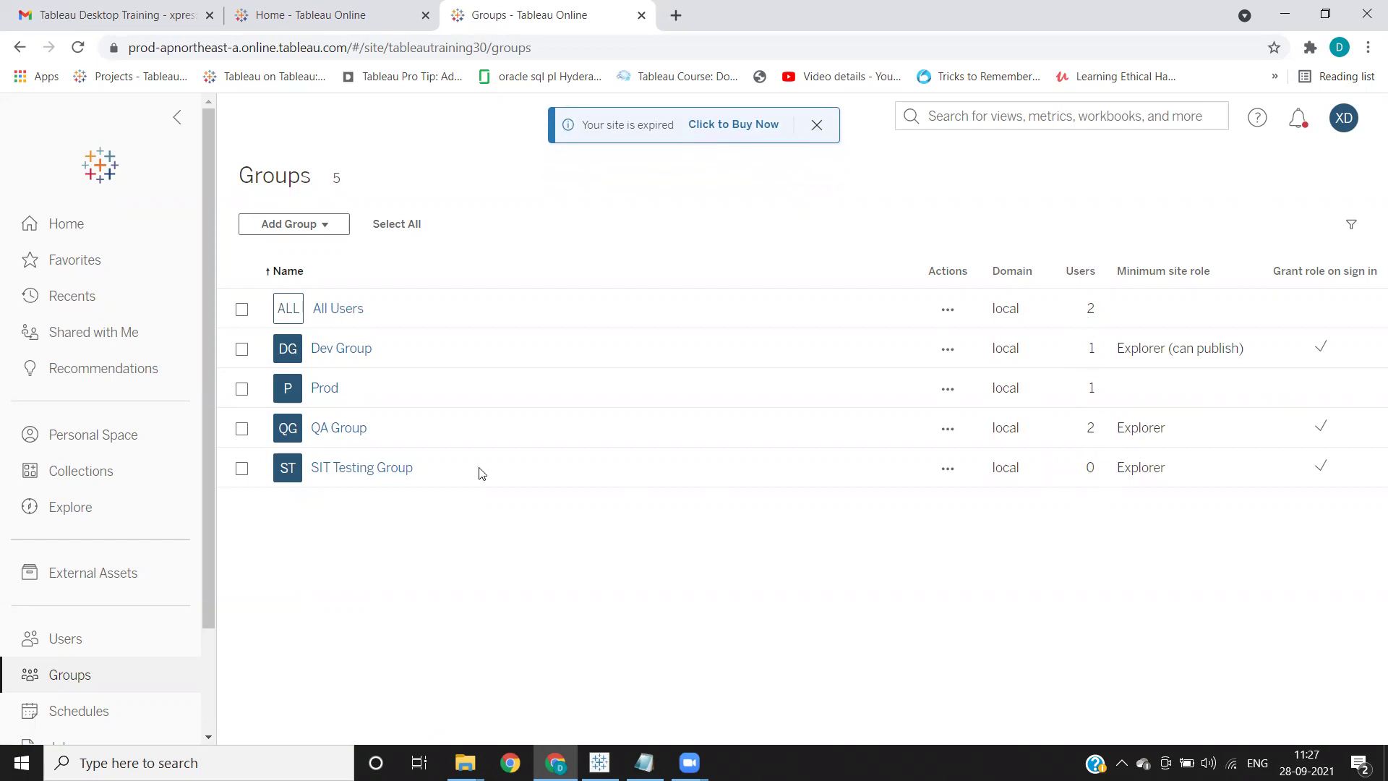
# Open SIT Testing Group and add the Xpress Data user from the list covering any site role.
pyautogui.click(342, 476)
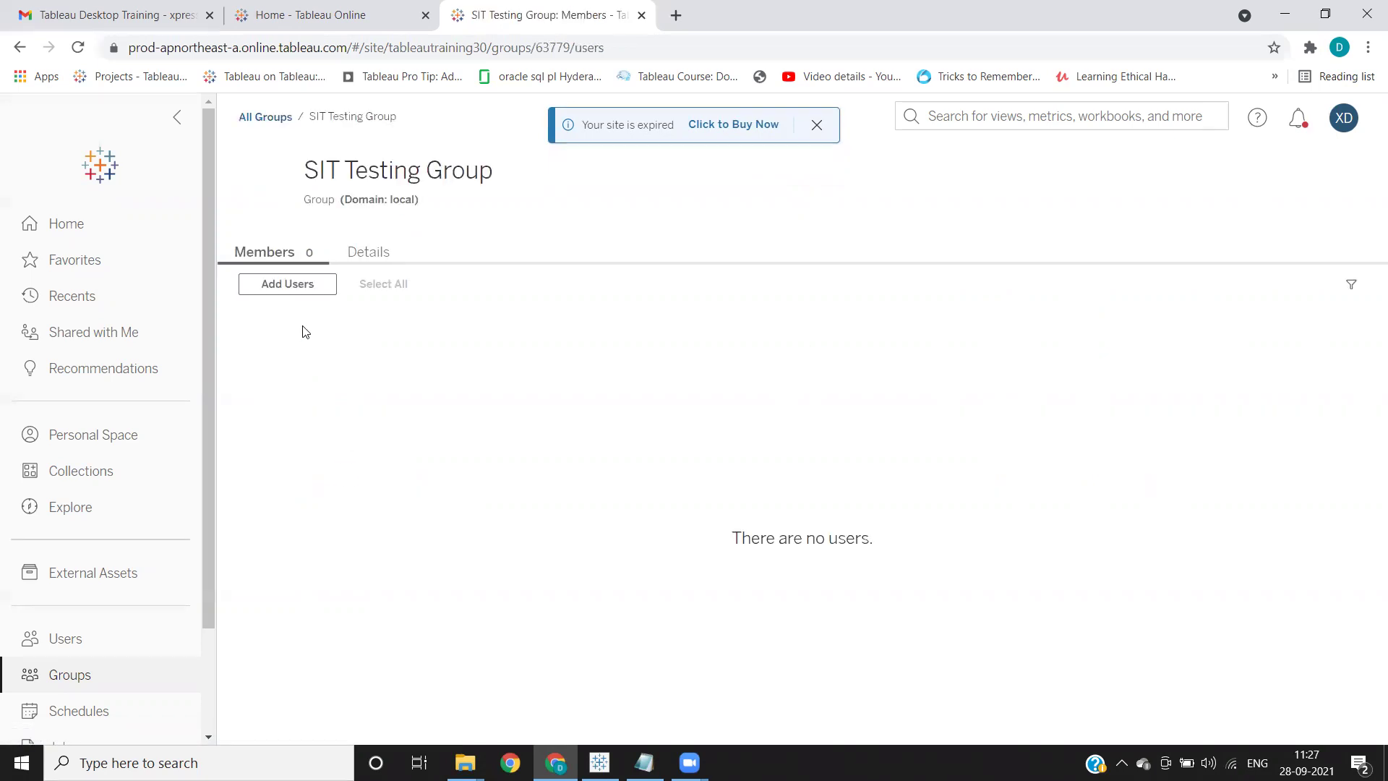
pyautogui.click(299, 288)
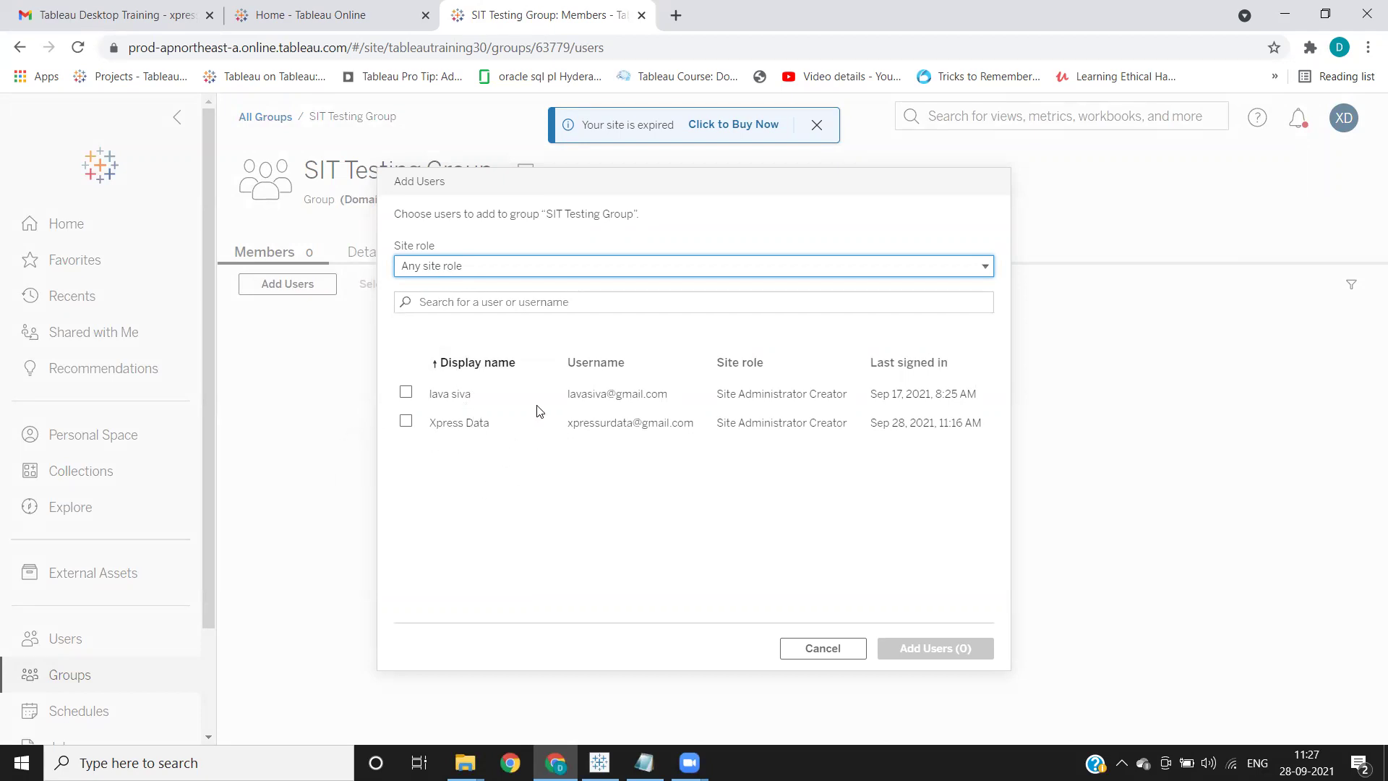
pyautogui.click(480, 267)
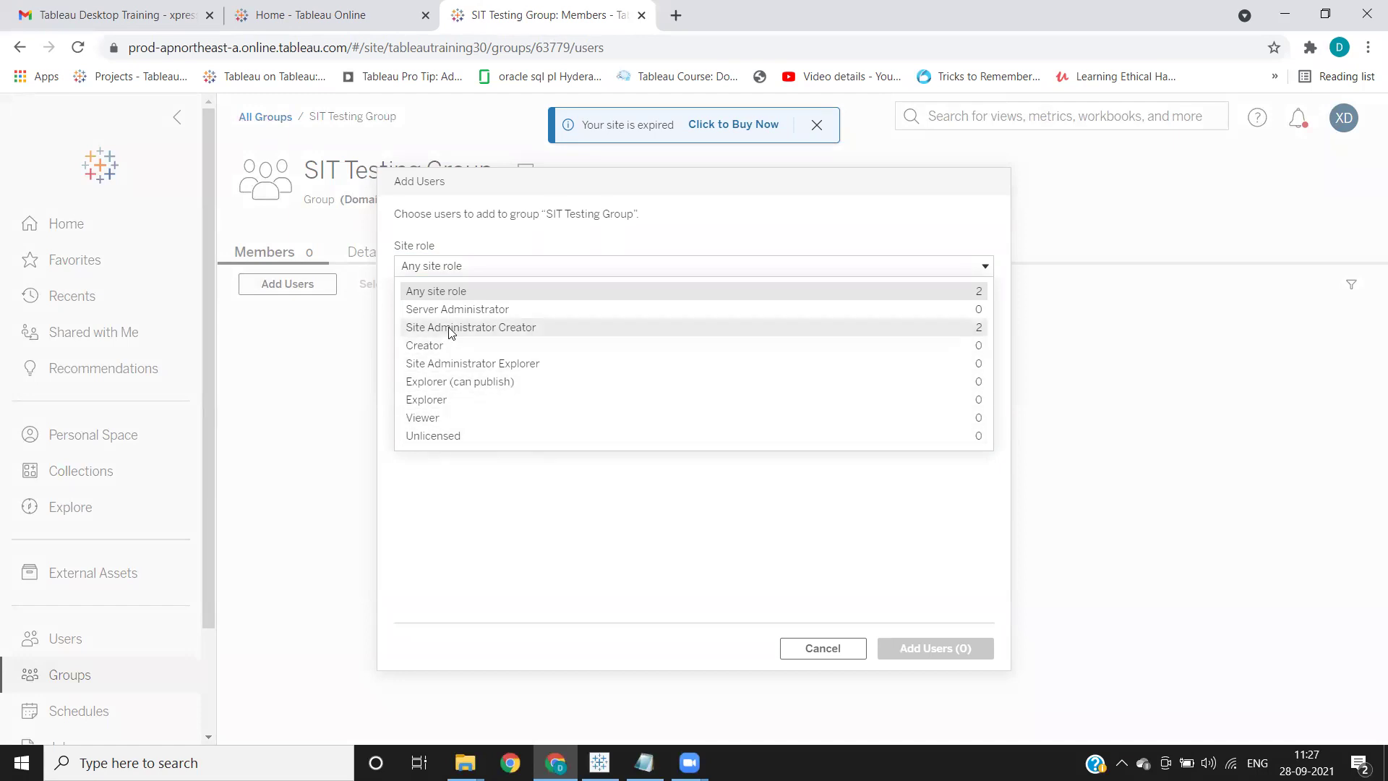
pyautogui.click(447, 291)
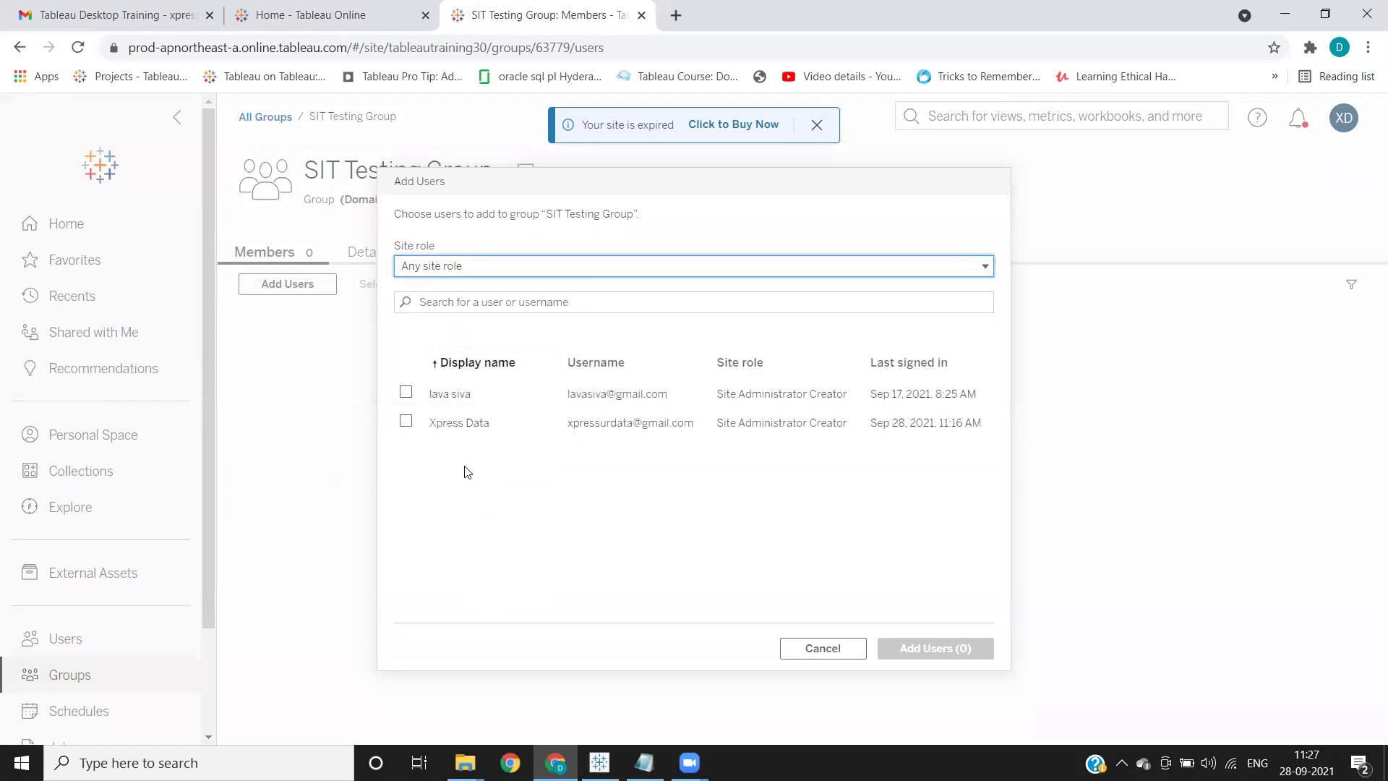
pyautogui.click(406, 421)
pyautogui.click(905, 648)
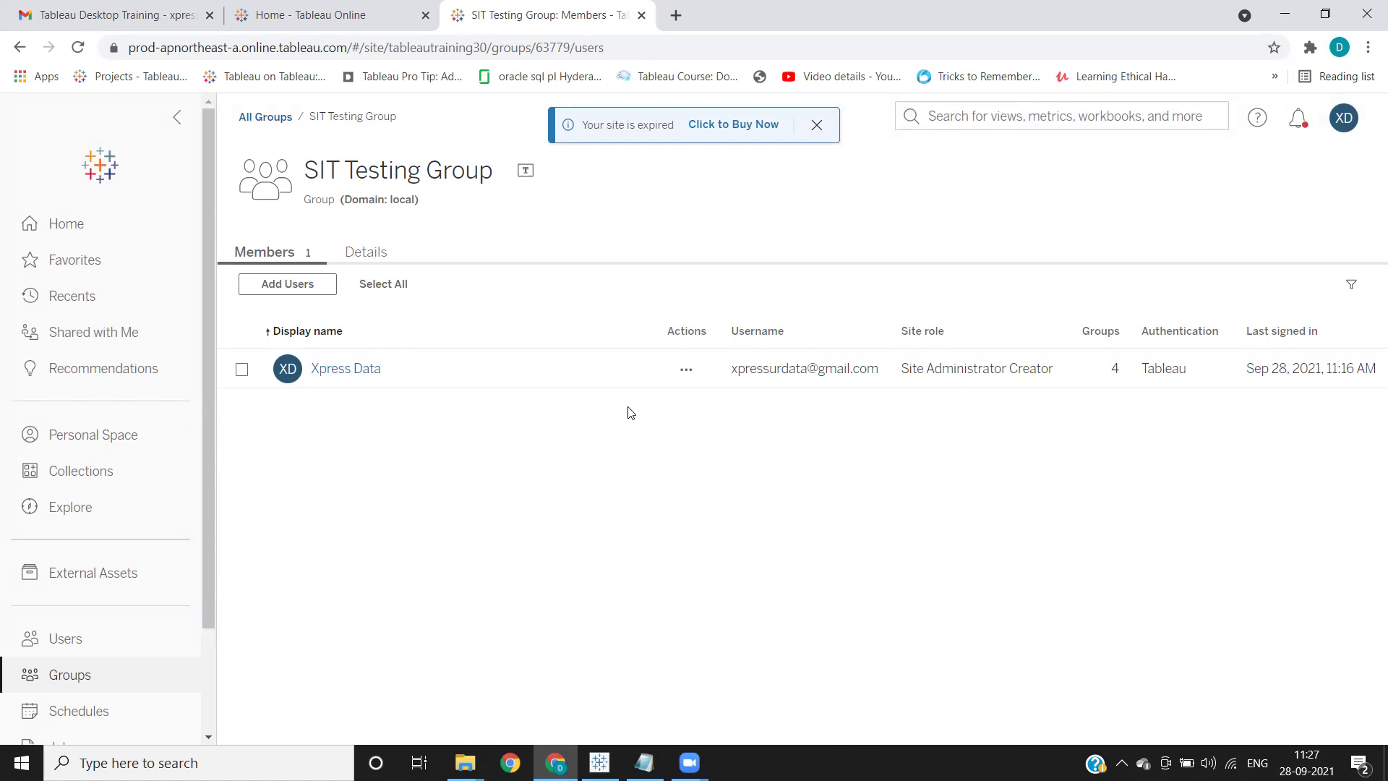
# Review which groups the Xpress Data user is assigned to and close the membership settings without changes.
pyautogui.click(687, 372)
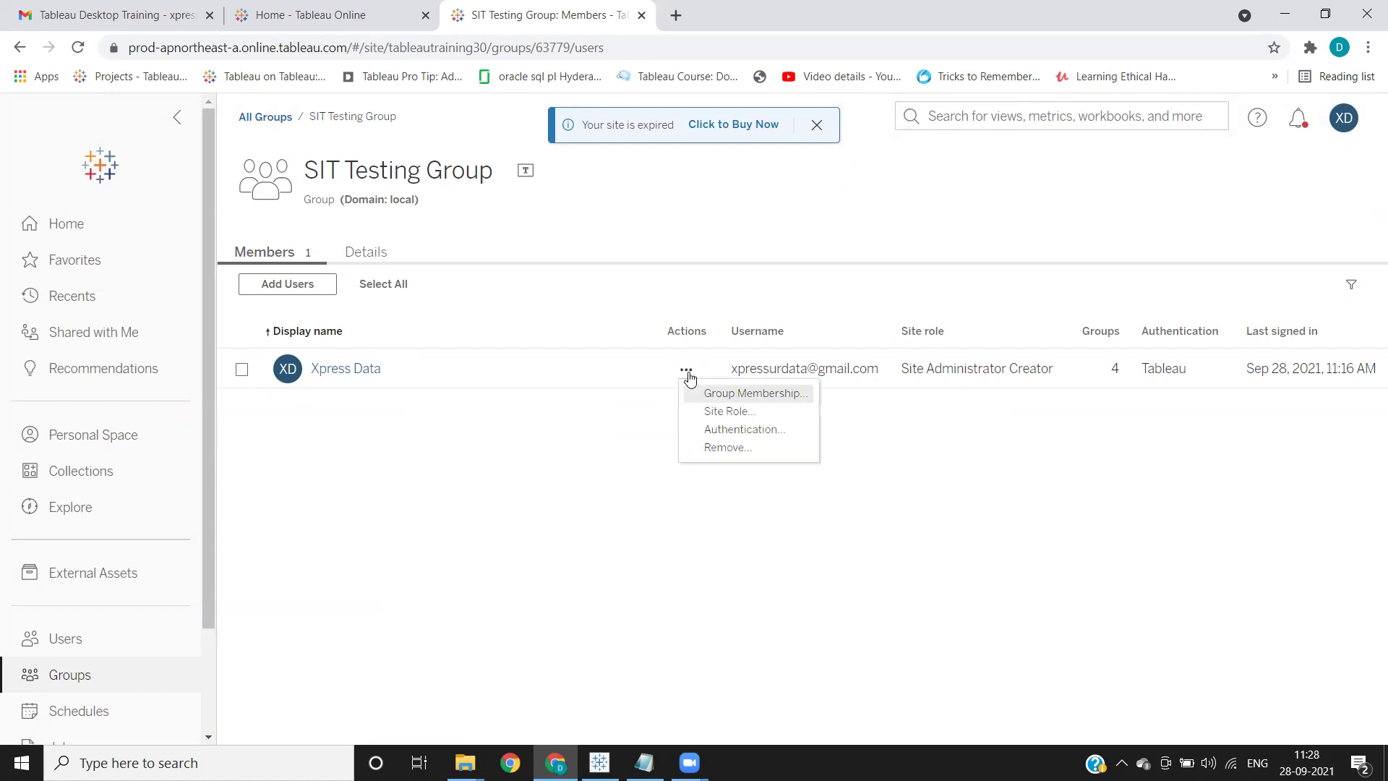
pyautogui.click(747, 394)
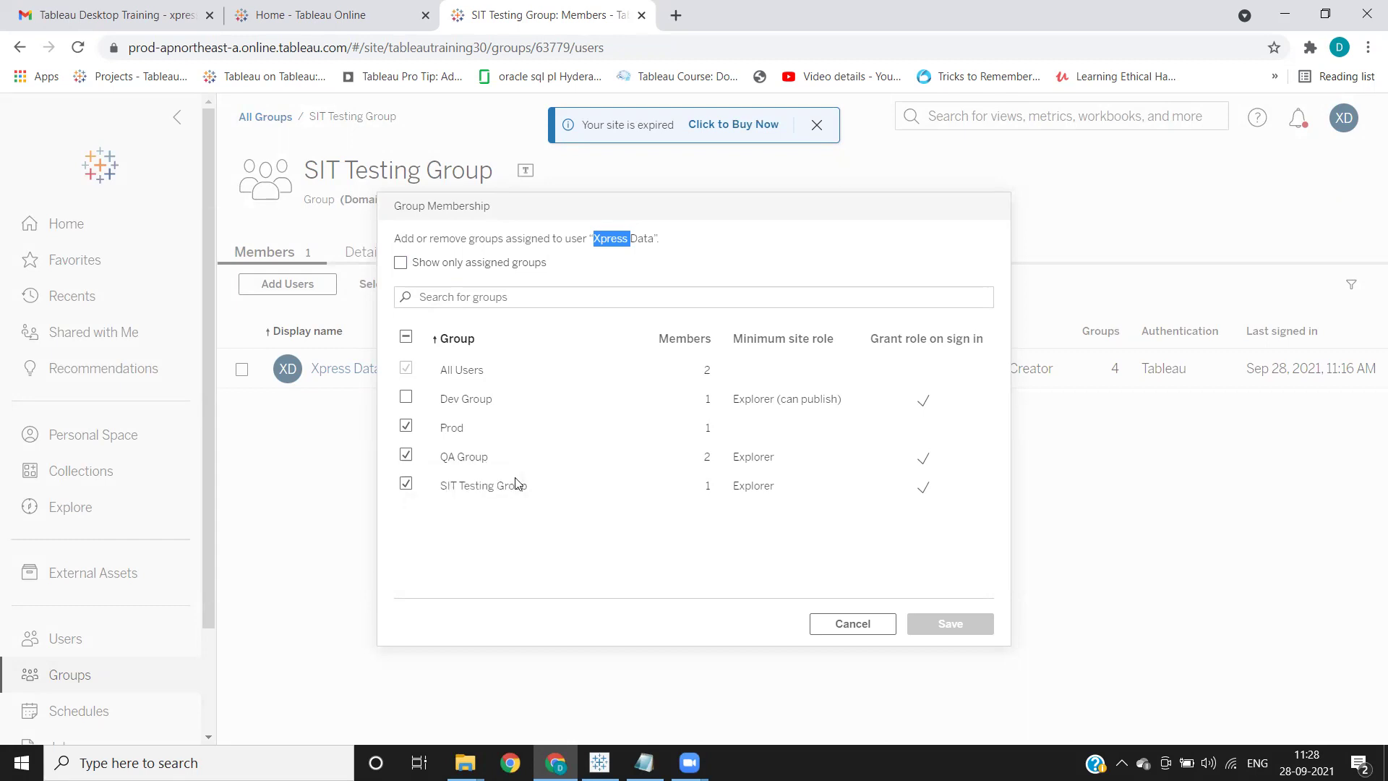
pyautogui.click(852, 625)
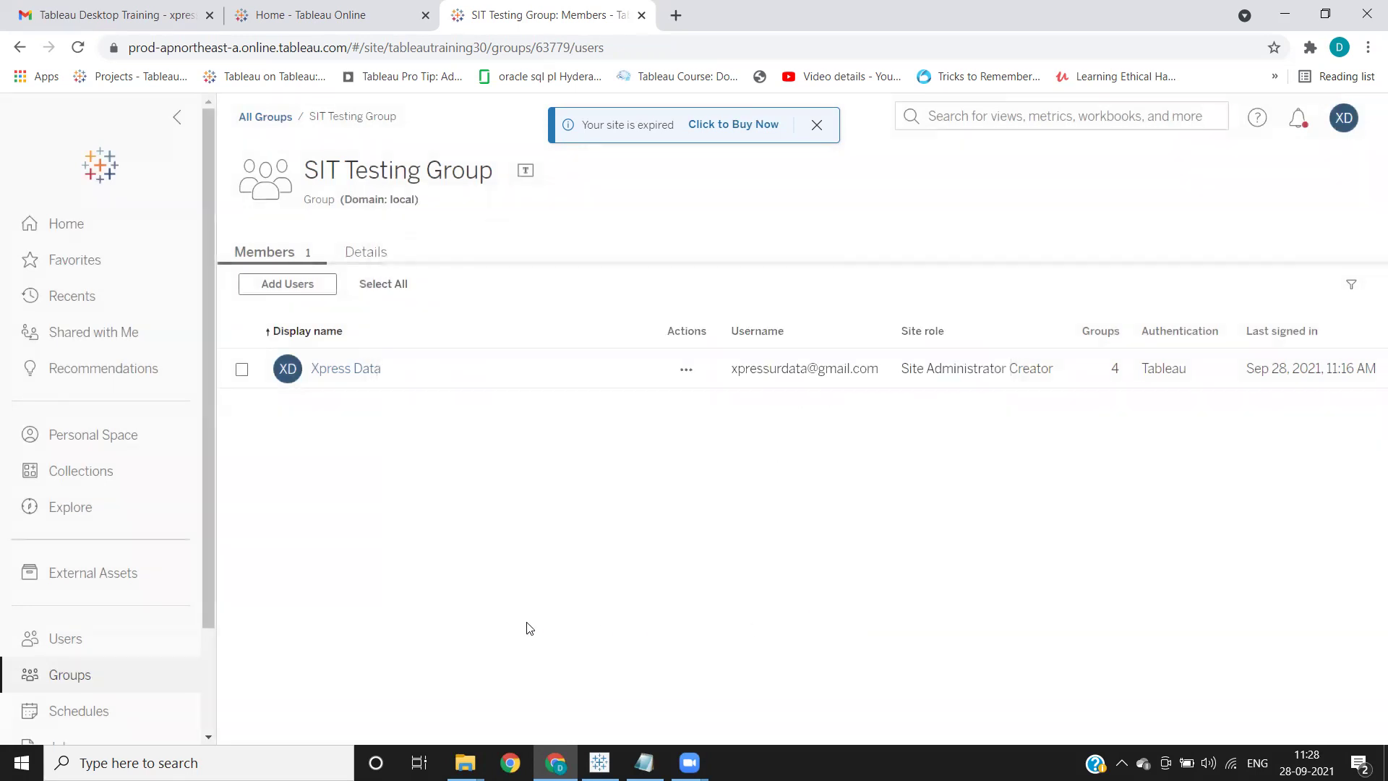